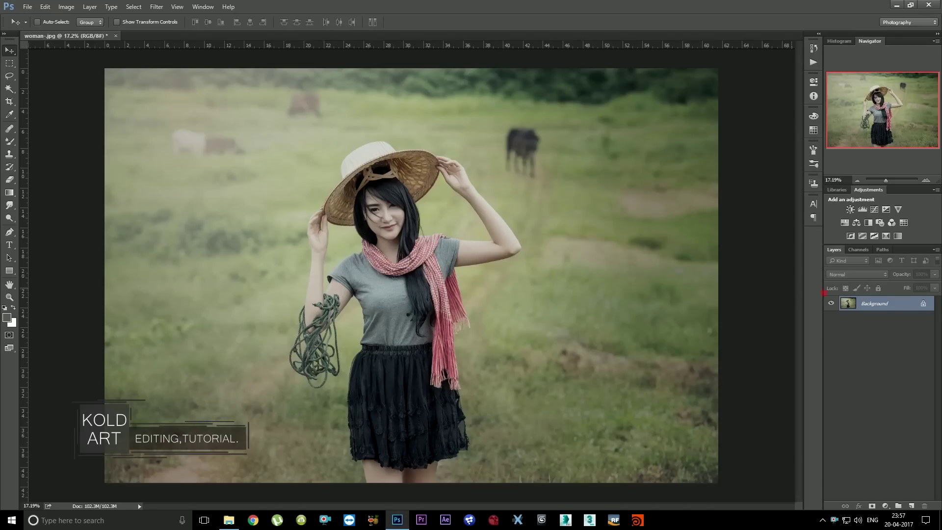
# Duplicate the Background layer as Background copy.
pyautogui.rightClick(902, 308)
pyautogui.click(875, 323)
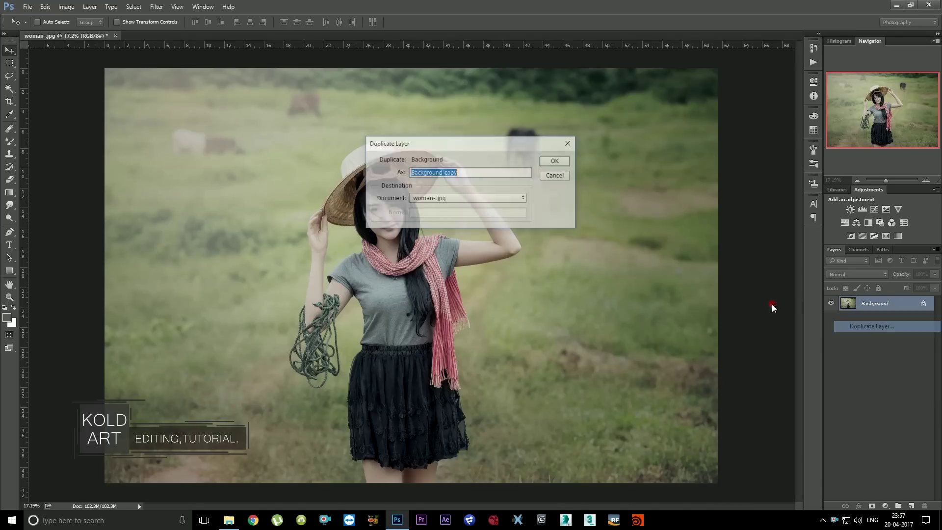
pyautogui.click(560, 163)
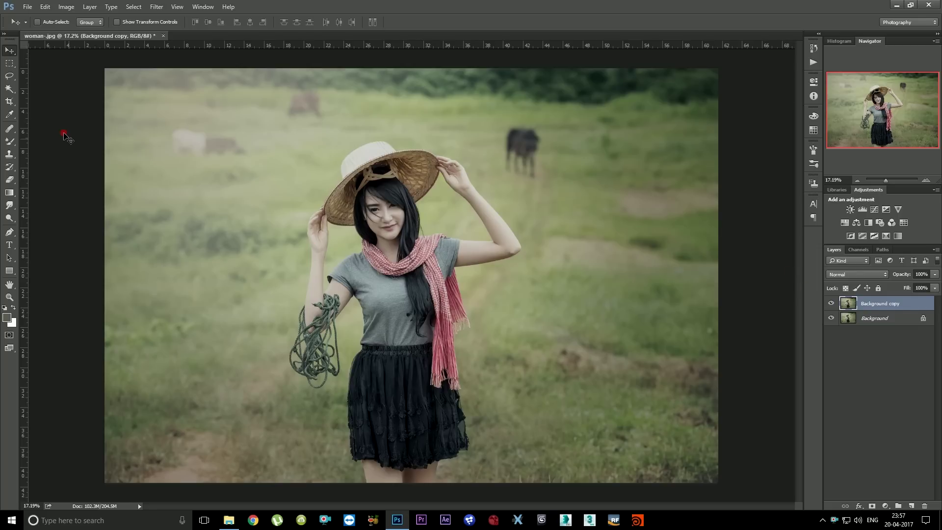
# Paint a Quick Selection over the woman's torso and skirt, shrinking the brush for finer edges.
pyautogui.click(10, 88)
pyautogui.moveTo(10, 88); pyautogui.dragTo(59, 87)
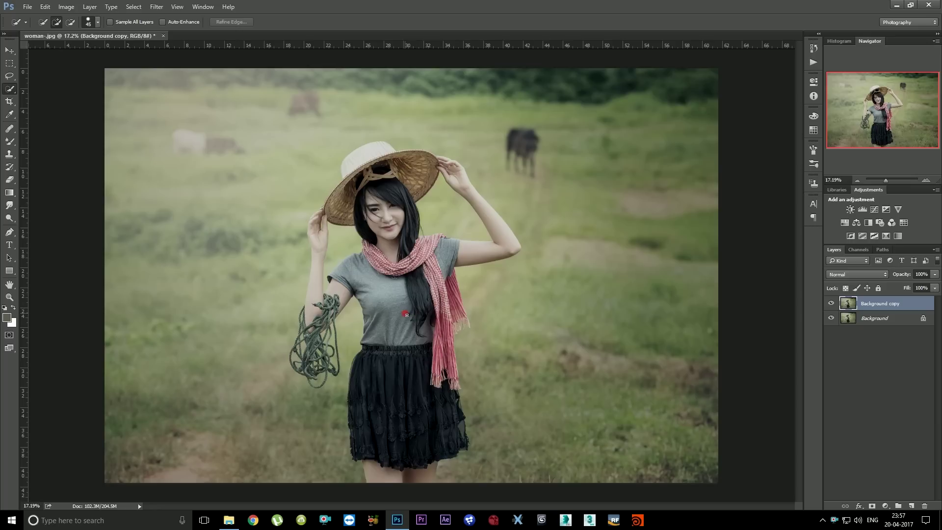
pyautogui.moveTo(422, 330)
pyautogui.mouseDown()
pyautogui.moveTo(426, 412)
pyautogui.moveTo(406, 243)
pyautogui.moveTo(448, 274)
pyautogui.mouseUp()
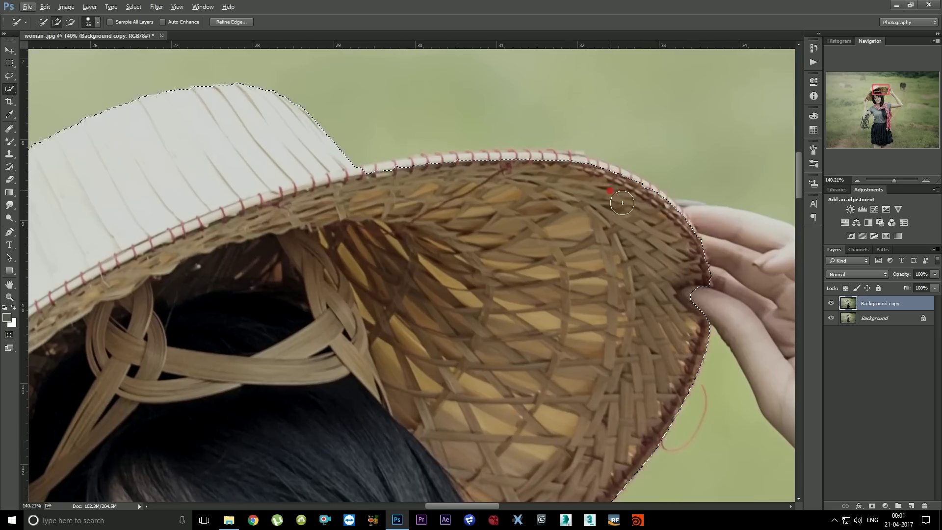
pyautogui.scroll(-2, 556, 362)
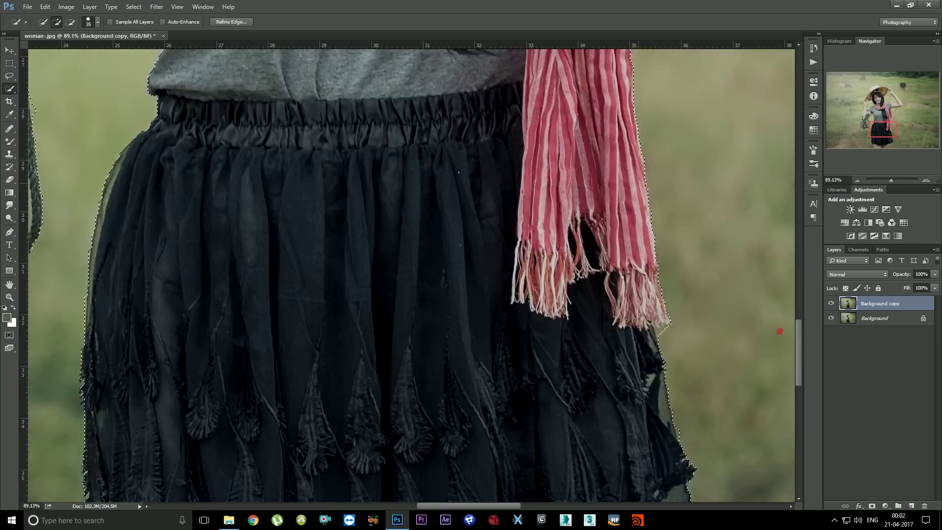
pyautogui.moveTo(797, 334); pyautogui.dragTo(803, 289)
pyautogui.scroll(5, 775, 269)
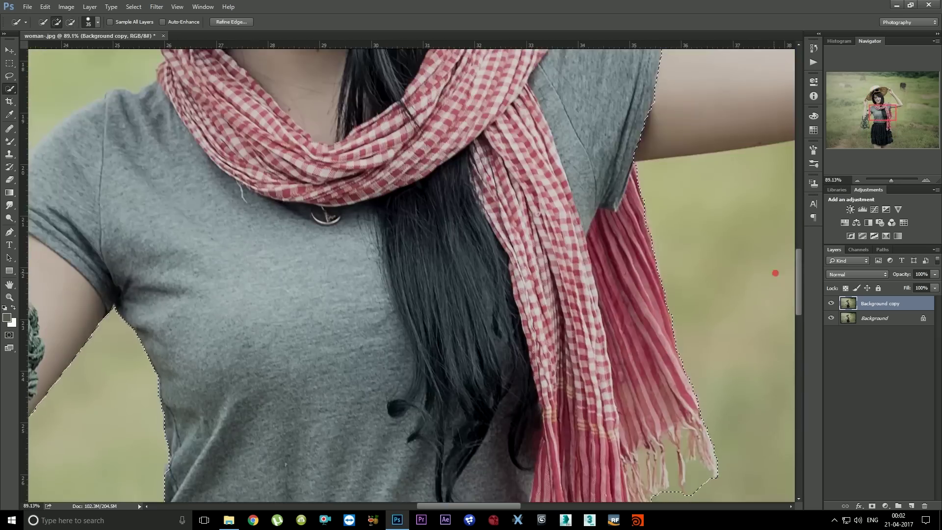
pyautogui.scroll(5, 776, 269)
pyautogui.keyDown('alt'); pyautogui.scroll(-2, 637, 220); pyautogui.keyUp('alt')
pyautogui.keyDown('alt'); pyautogui.scroll(4, 510, 199); pyautogui.keyUp('alt')
pyautogui.scroll(-5, 510, 199)
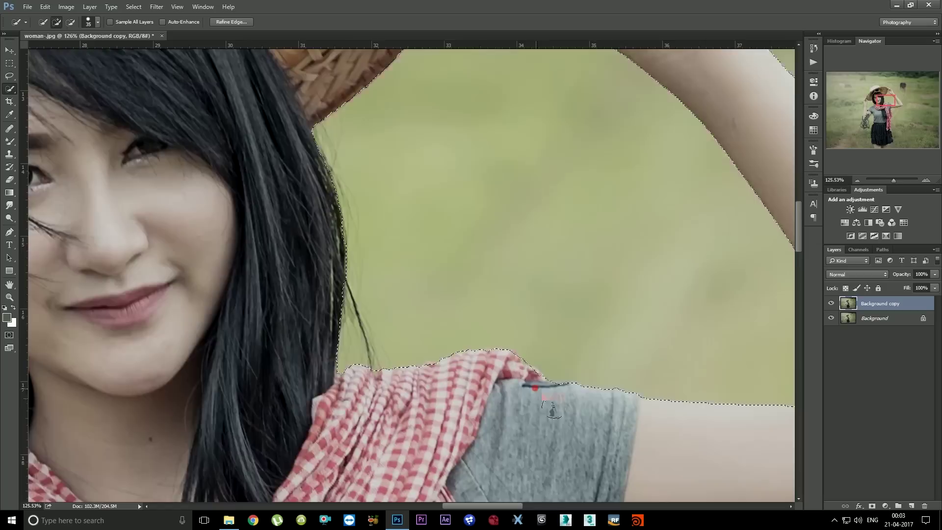
pyautogui.scroll(-5, 510, 199)
pyautogui.scroll(-3, 252, 441)
pyautogui.press('[')
pyautogui.press('[')
pyautogui.scroll(4, 271, 318)
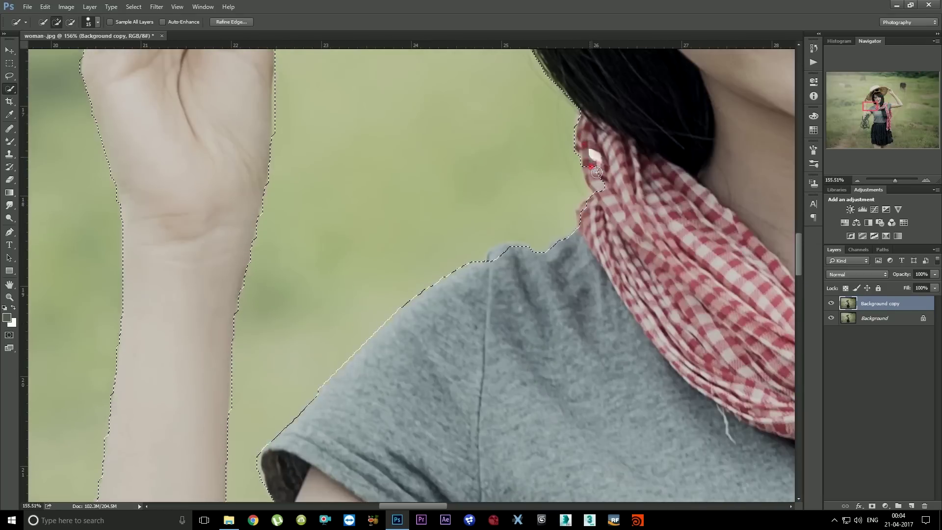
# Fix the selection edges around the hat, scarf and rope with the Lasso tool.
pyautogui.press('l')
pyautogui.keyDown('alt'); pyautogui.scroll(3, 273, 293); pyautogui.keyUp('alt')
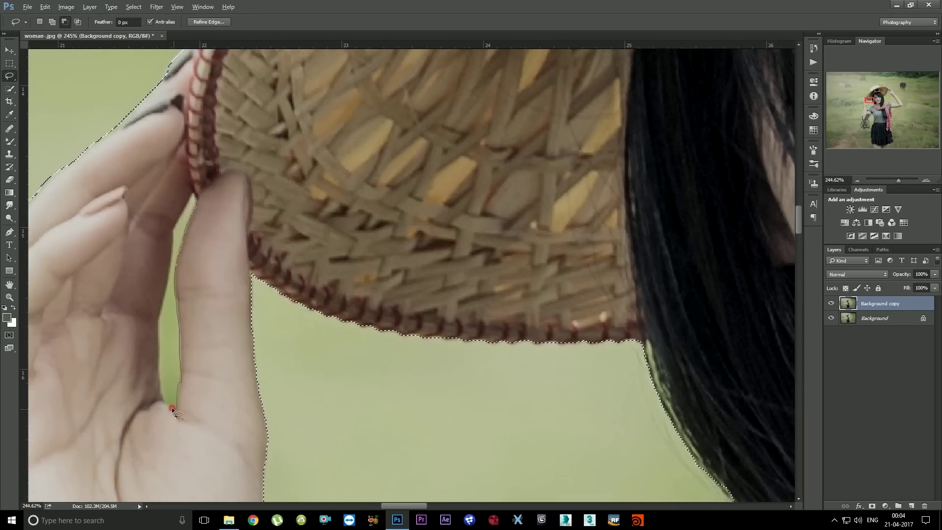
pyautogui.keyDown('alt'); pyautogui.scroll(-5, 178, 226); pyautogui.keyUp('alt')
pyautogui.keyDown('alt'); pyautogui.scroll(4, 320, 346); pyautogui.keyUp('alt')
pyautogui.keyDown('alt'); pyautogui.scroll(2, 431, 368); pyautogui.keyUp('alt')
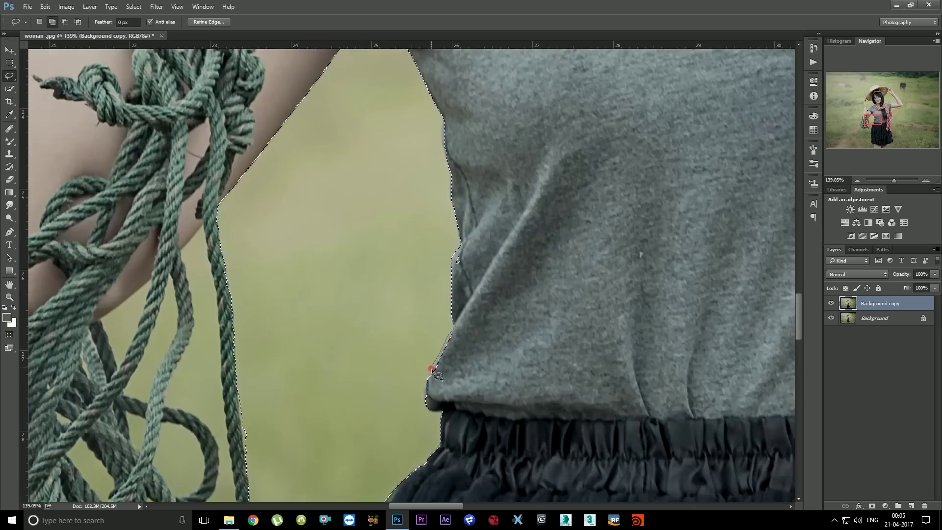
pyautogui.scroll(3, 442, 212)
pyautogui.keyDown('alt'); pyautogui.scroll(-5, 441, 212); pyautogui.keyUp('alt')
pyautogui.keyDown('alt'); pyautogui.scroll(5, 552, 312); pyautogui.keyUp('alt')
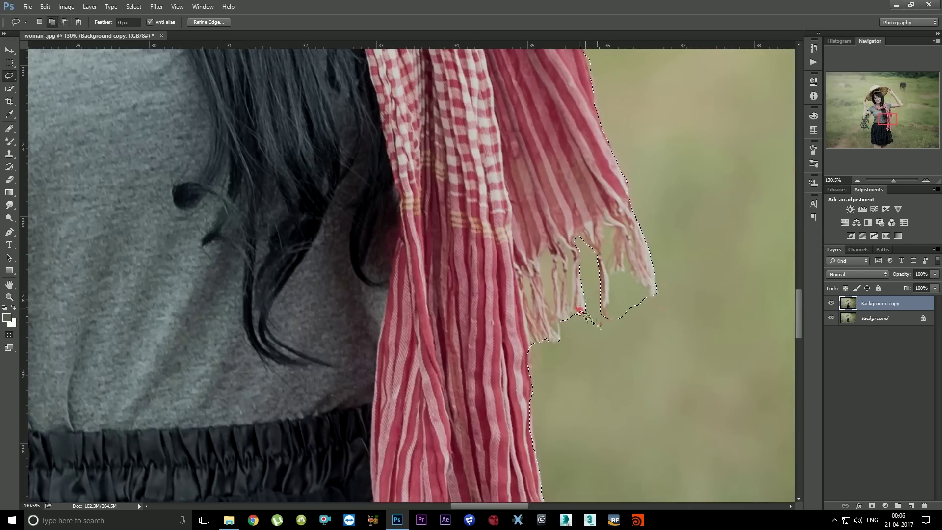
pyautogui.keyDown('alt'); pyautogui.scroll(-1, 553, 312); pyautogui.keyUp('alt')
pyautogui.keyDown('alt'); pyautogui.scroll(-5, 603, 226); pyautogui.keyUp('alt')
pyautogui.keyDown('alt'); pyautogui.scroll(5, 314, 343); pyautogui.keyUp('alt')
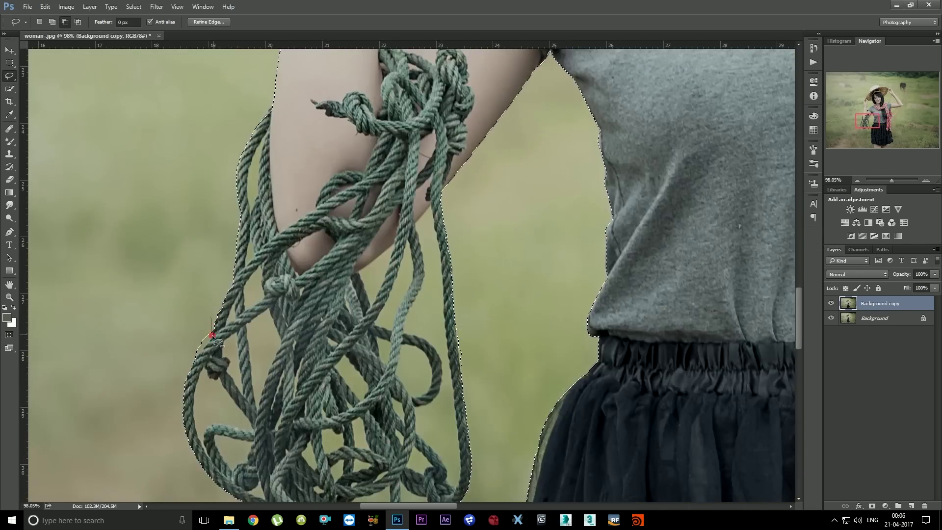
pyautogui.keyDown('alt'); pyautogui.scroll(-5, 400, 289); pyautogui.keyUp('alt')
pyautogui.keyDown('alt'); pyautogui.scroll(2, 404, 216); pyautogui.keyUp('alt')
pyautogui.keyDown('alt'); pyautogui.scroll(3, 403, 216); pyautogui.keyUp('alt')
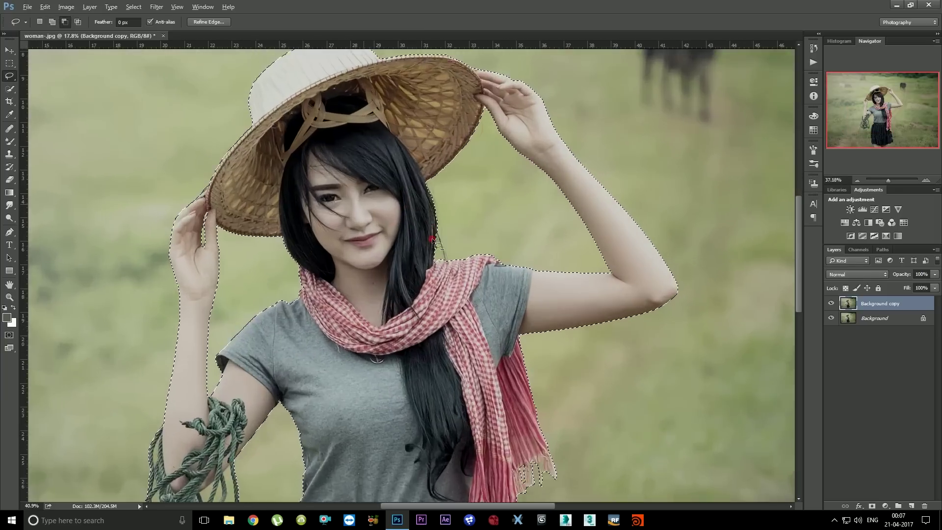
pyautogui.keyDown('alt'); pyautogui.scroll(1, 444, 277); pyautogui.keyUp('alt')
pyautogui.keyDown('alt'); pyautogui.scroll(1, 444, 277); pyautogui.keyUp('alt')
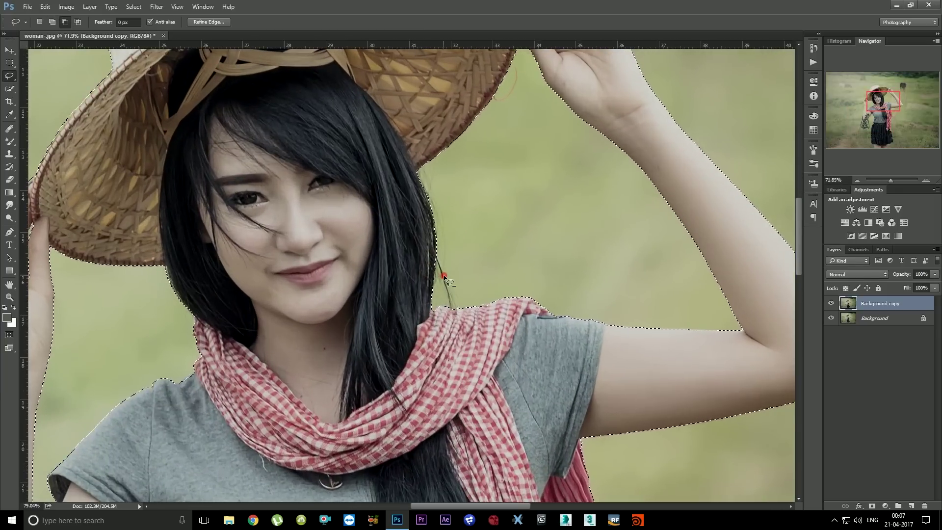
pyautogui.keyDown('alt'); pyautogui.scroll(1, 444, 277); pyautogui.keyUp('alt')
# In Refine Edge, brush the refine radius along the woman's hair edge.
pyautogui.click(206, 22)
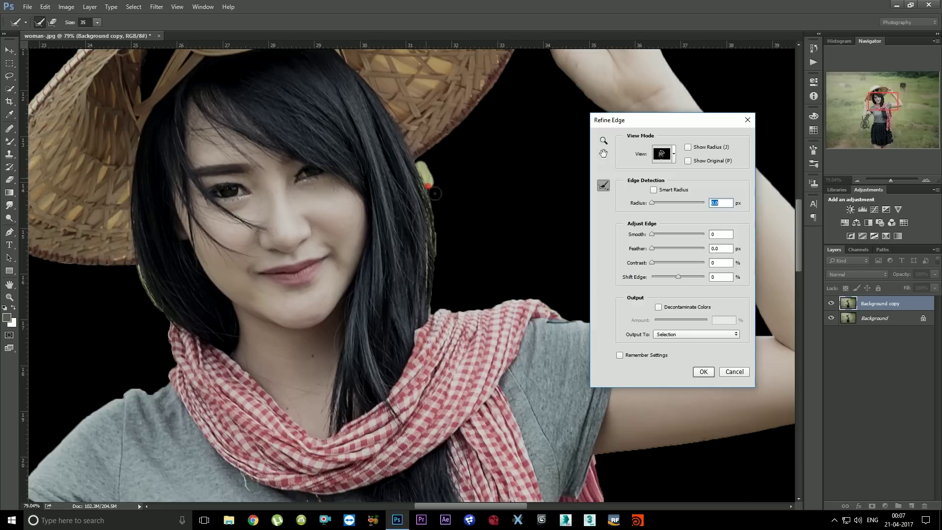
pyautogui.moveTo(444, 271); pyautogui.dragTo(453, 297)
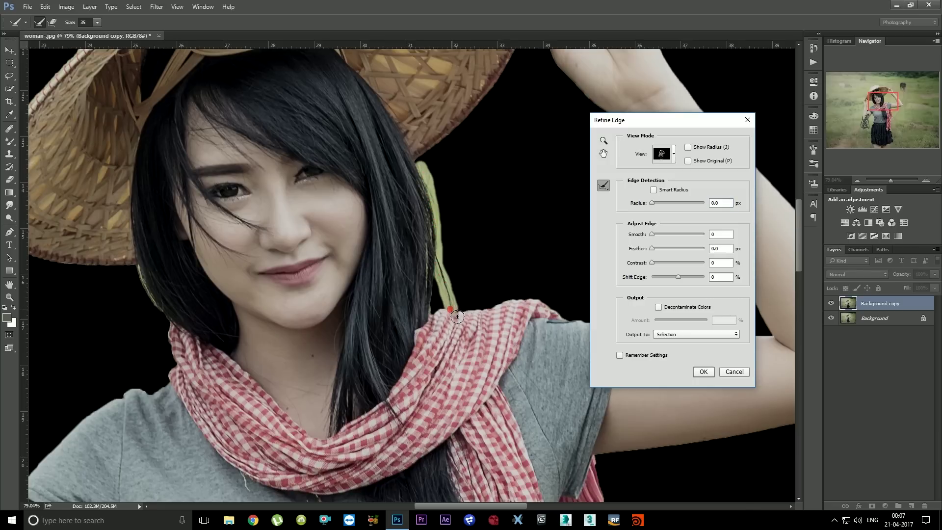
pyautogui.moveTo(442, 291); pyautogui.dragTo(438, 316)
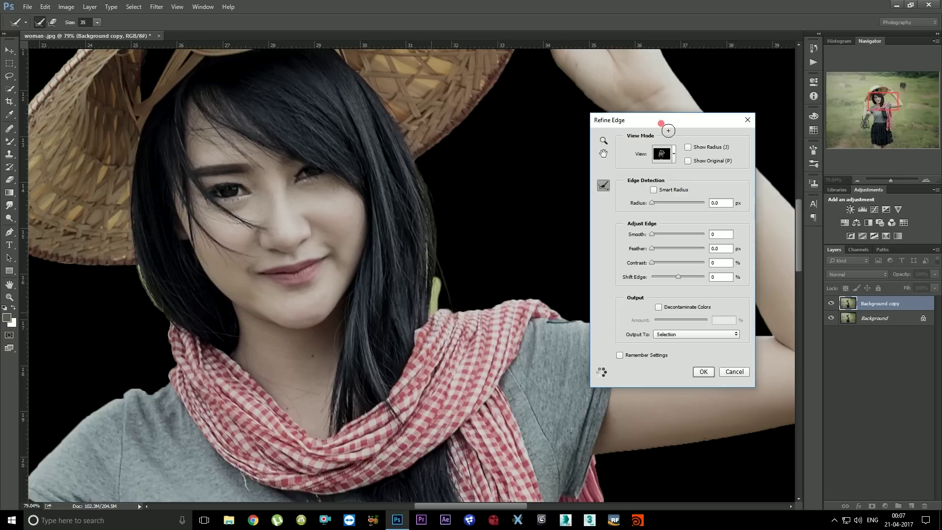
pyautogui.moveTo(667, 126); pyautogui.dragTo(455, 176)
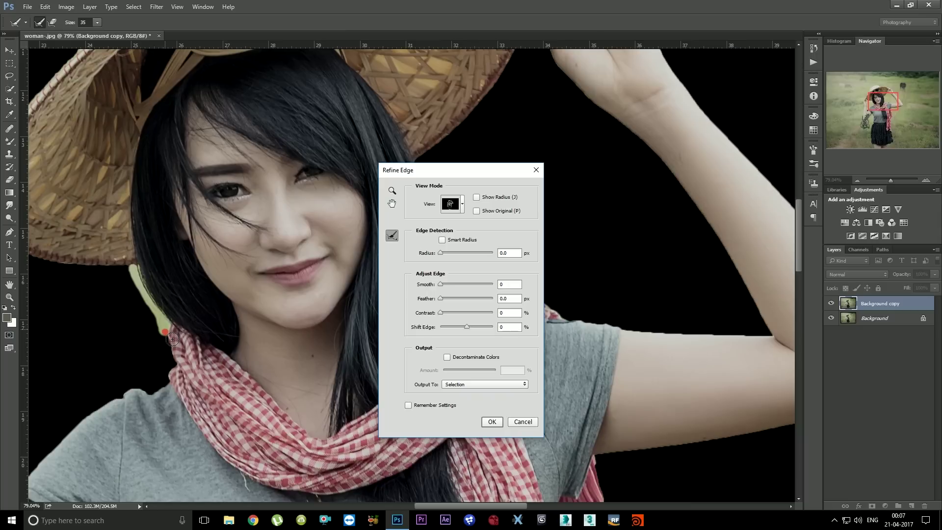
# Set the Refine Edge Smooth to 8 and Feather to 0.3 px.
pyautogui.moveTo(459, 507); pyautogui.dragTo(428, 508)
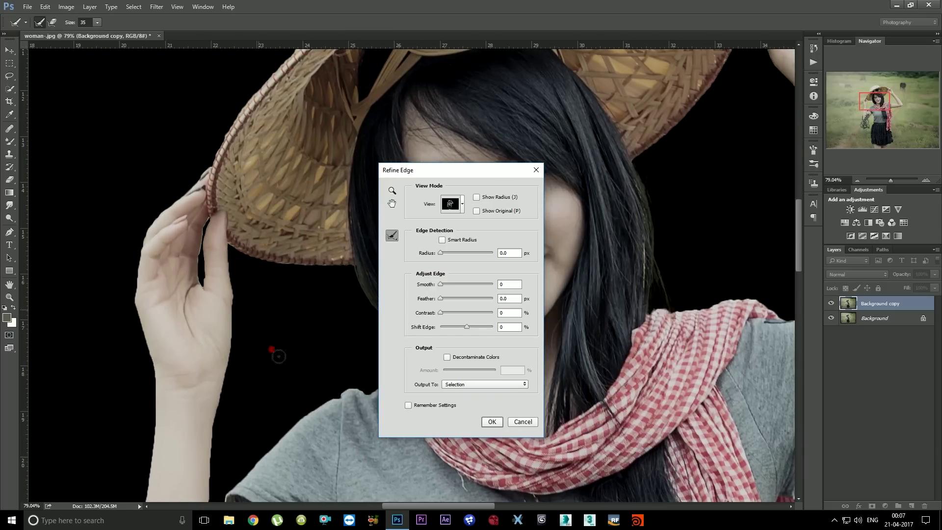
pyautogui.scroll(5, 445, 206)
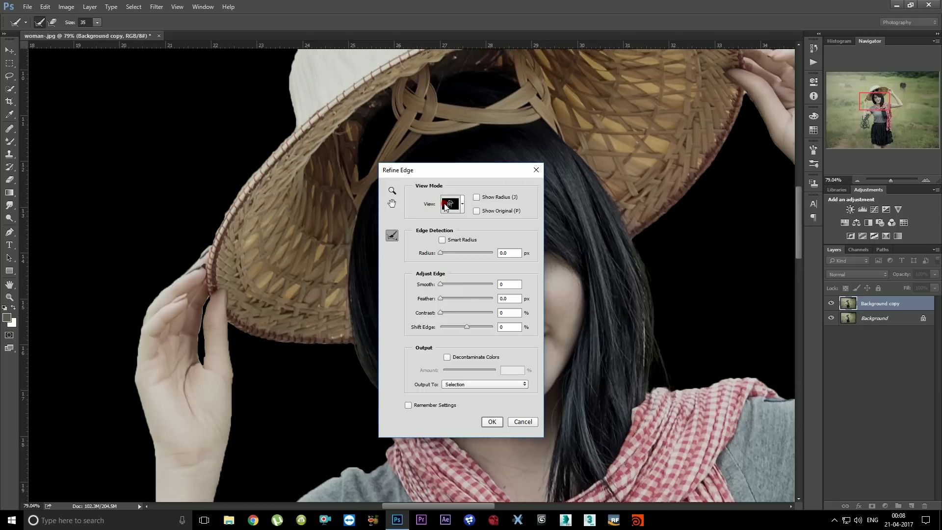
pyautogui.scroll(2, 445, 206)
pyautogui.scroll(2, 446, 206)
pyautogui.scroll(2, 445, 206)
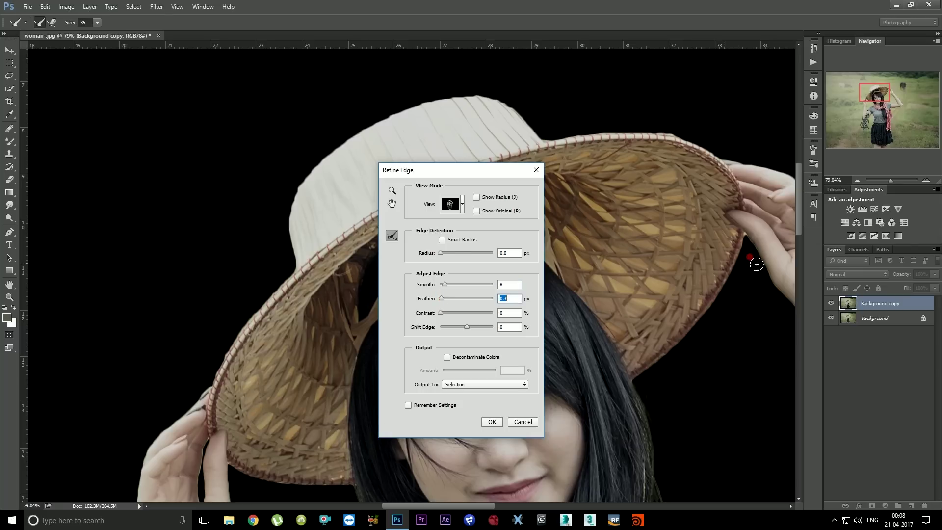
pyautogui.moveTo(799, 218); pyautogui.dragTo(788, 354)
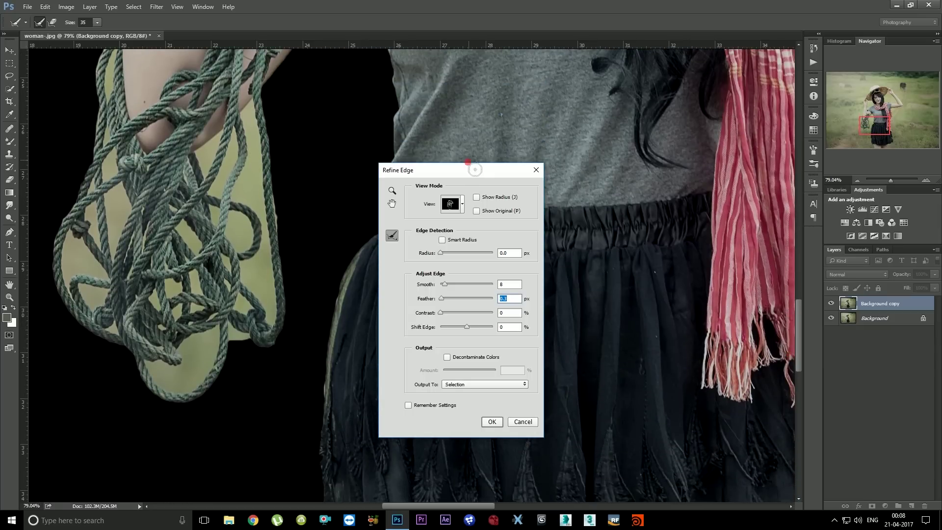
pyautogui.moveTo(465, 177); pyautogui.dragTo(516, 171)
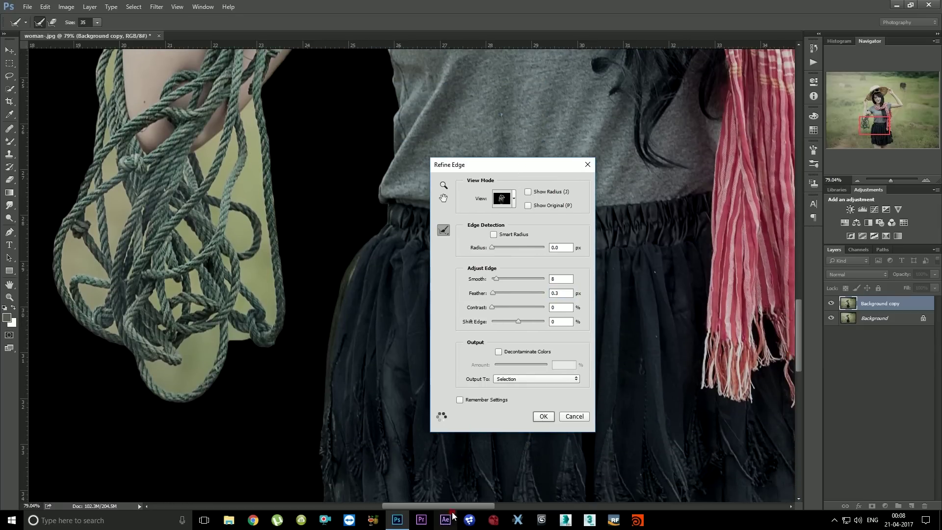
pyautogui.moveTo(475, 506); pyautogui.dragTo(507, 506)
pyautogui.scroll(-5, 637, 466)
pyautogui.moveTo(797, 366); pyautogui.dragTo(797, 318)
pyautogui.moveTo(556, 164); pyautogui.dragTo(468, 168)
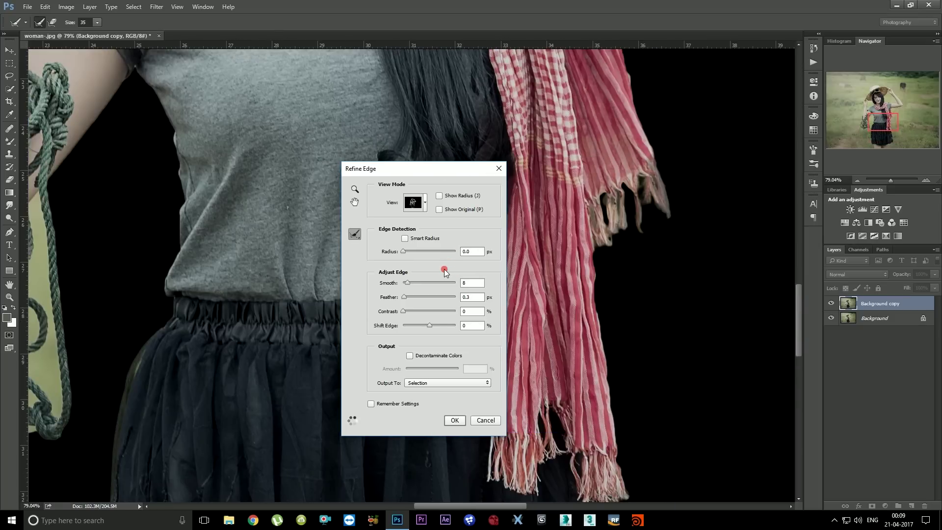
# Output the refined cutout to a New Layer and apply.
pyautogui.click(418, 383)
pyautogui.click(444, 402)
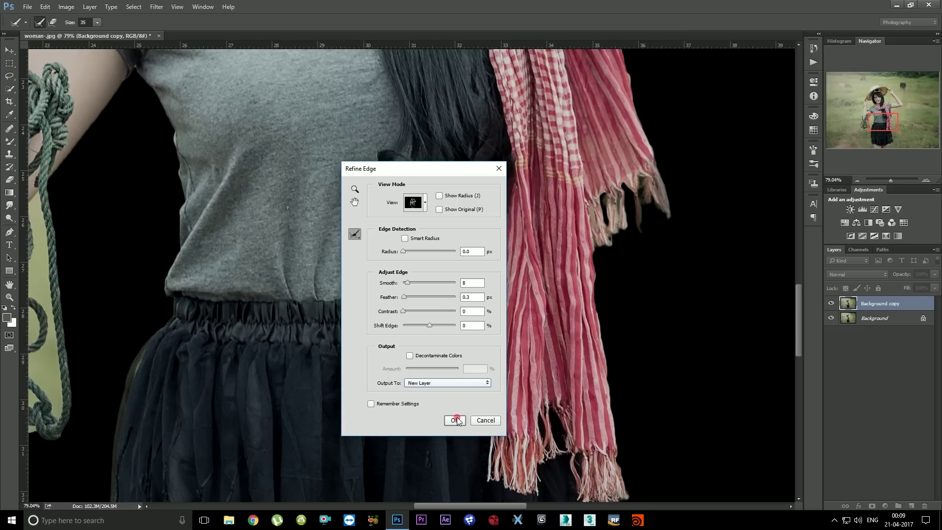
pyautogui.click(456, 420)
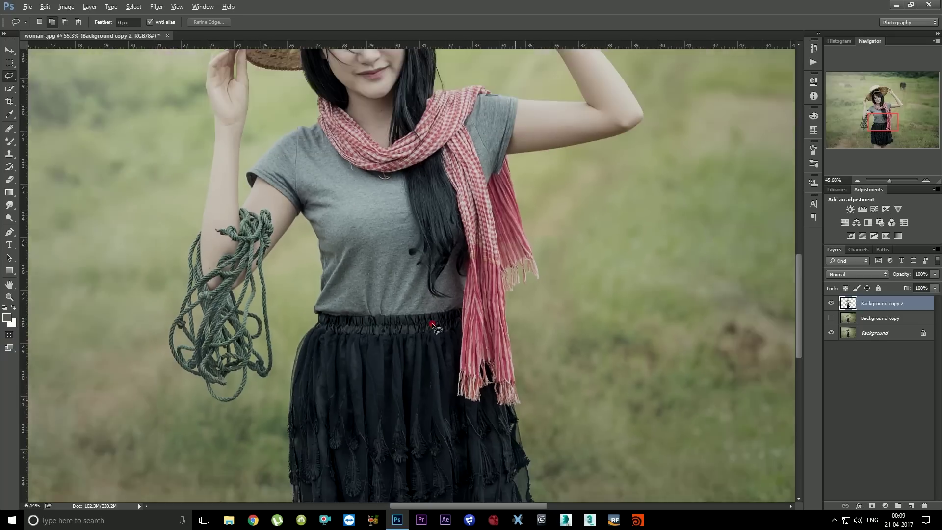
# Hide and reshow the Background copy 2 cutout layer to check it.
pyautogui.scroll(-3, 432, 322)
pyautogui.scroll(-1, 432, 322)
pyautogui.scroll(-1, 432, 322)
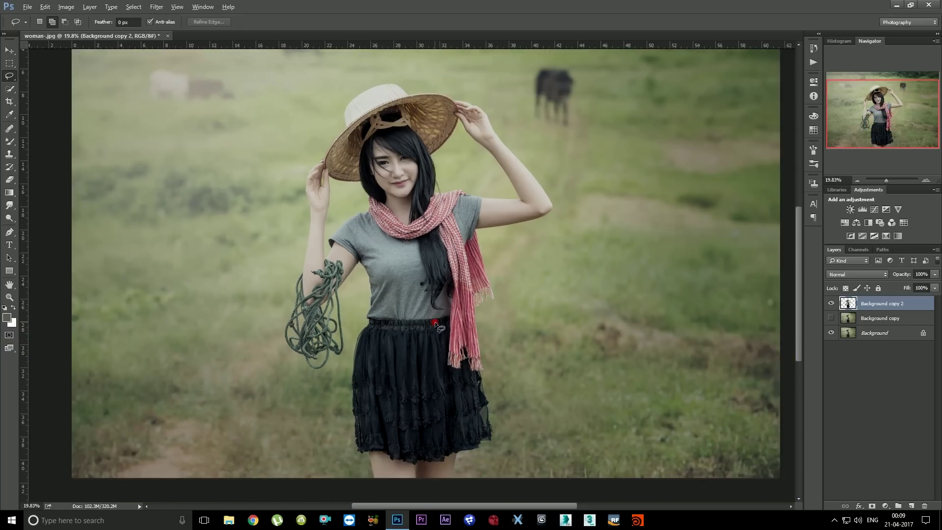
pyautogui.scroll(-1, 435, 322)
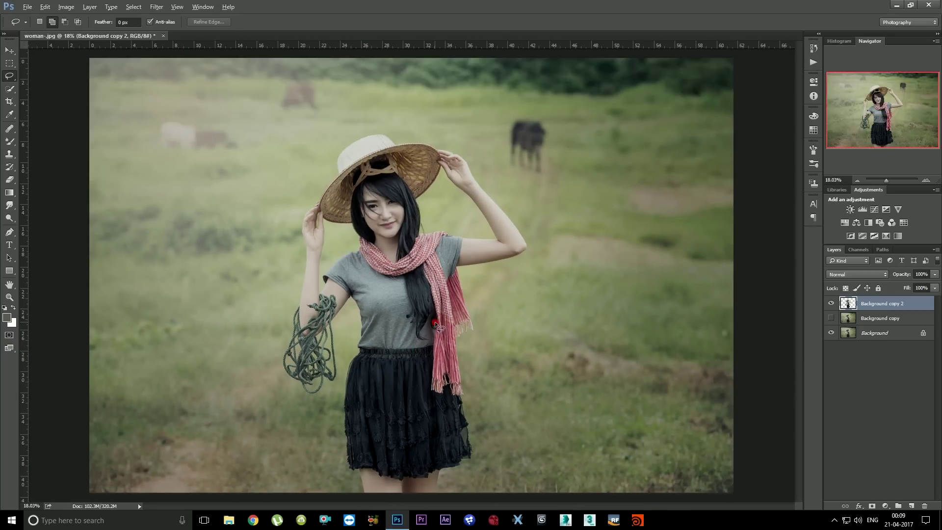
pyautogui.click(832, 304)
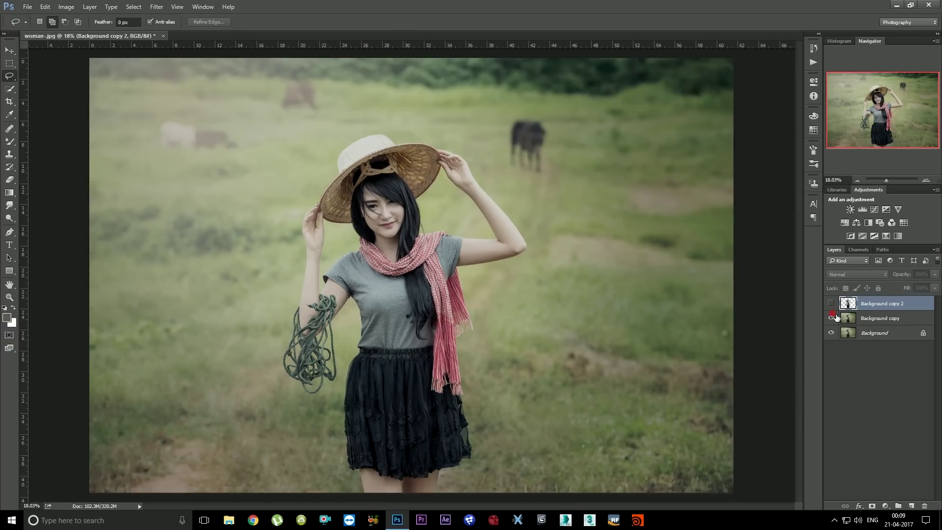
pyautogui.click(830, 303)
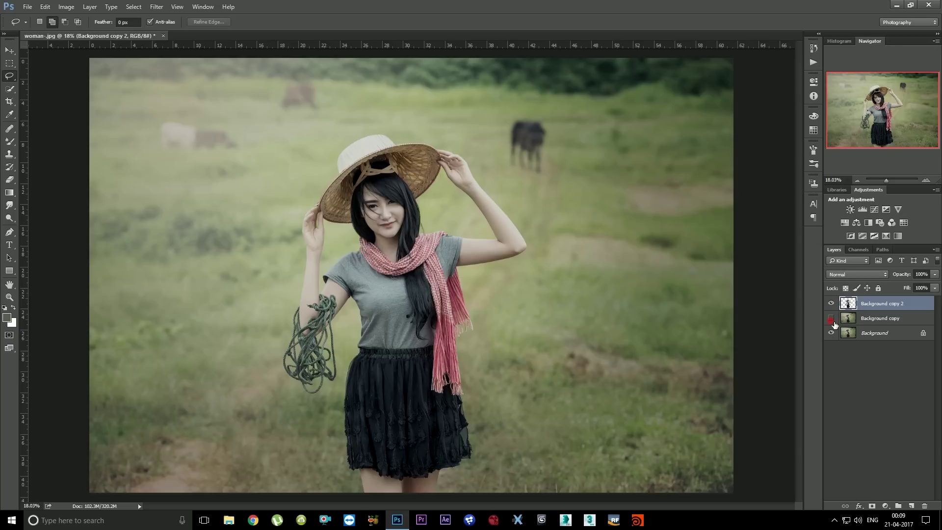
# Hide Background copy to inspect the cutout on transparency, then show it and hide Background copy 2.
pyautogui.click(833, 317)
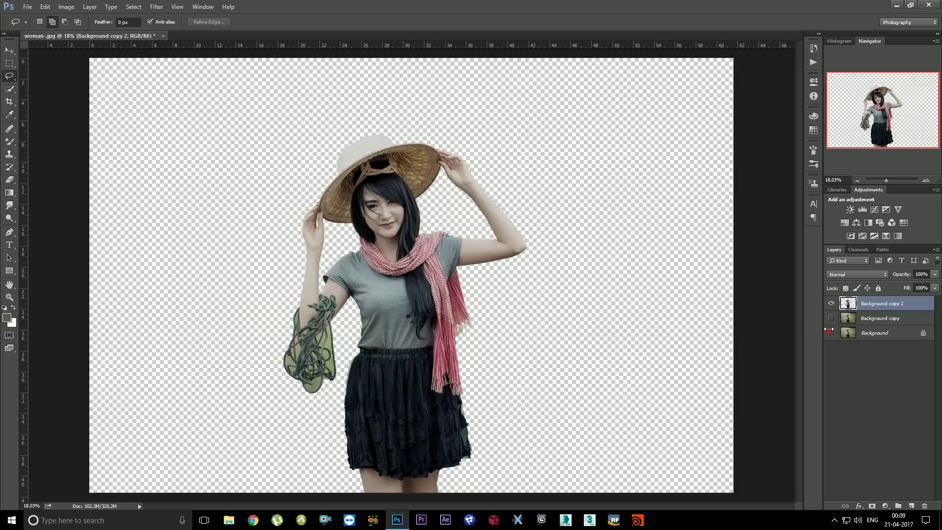
pyautogui.scroll(3, 309, 338)
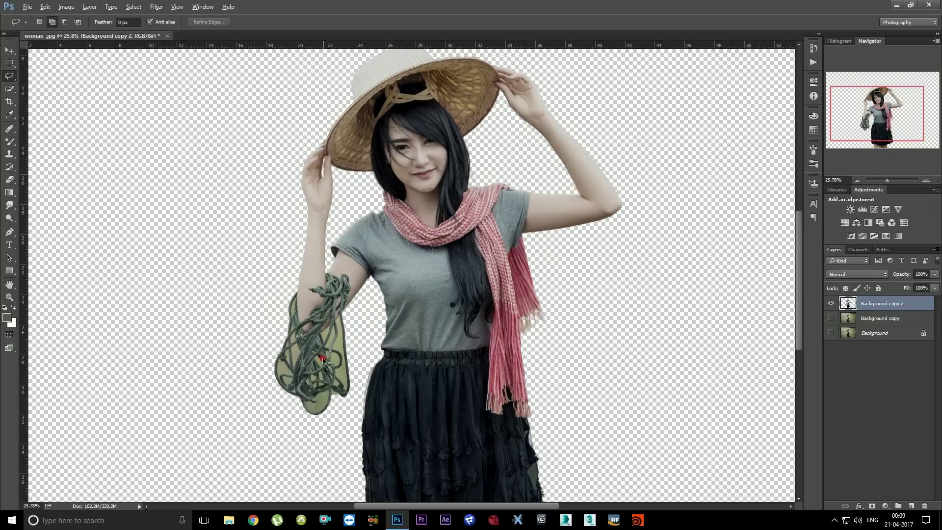
pyautogui.scroll(-1, 326, 352)
pyautogui.scroll(-1, 325, 352)
pyautogui.scroll(-1, 326, 352)
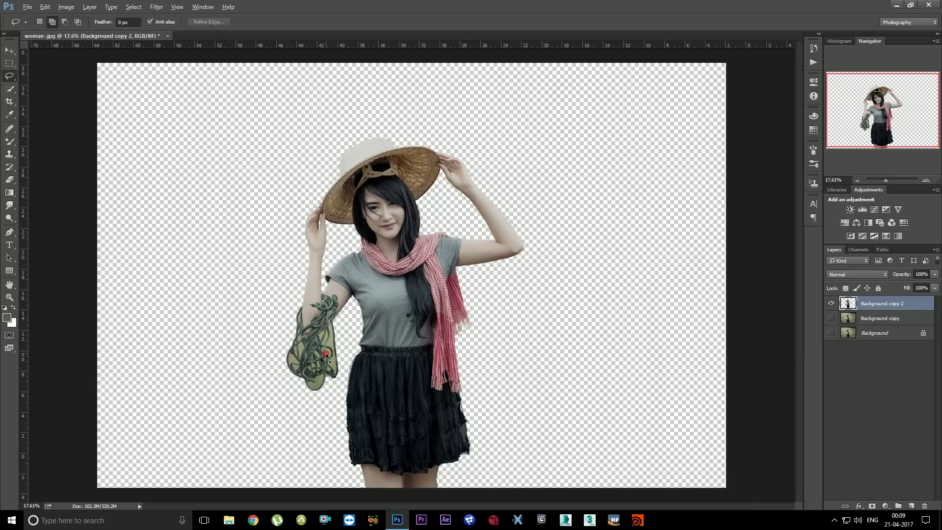
pyautogui.click(832, 317)
pyautogui.click(831, 303)
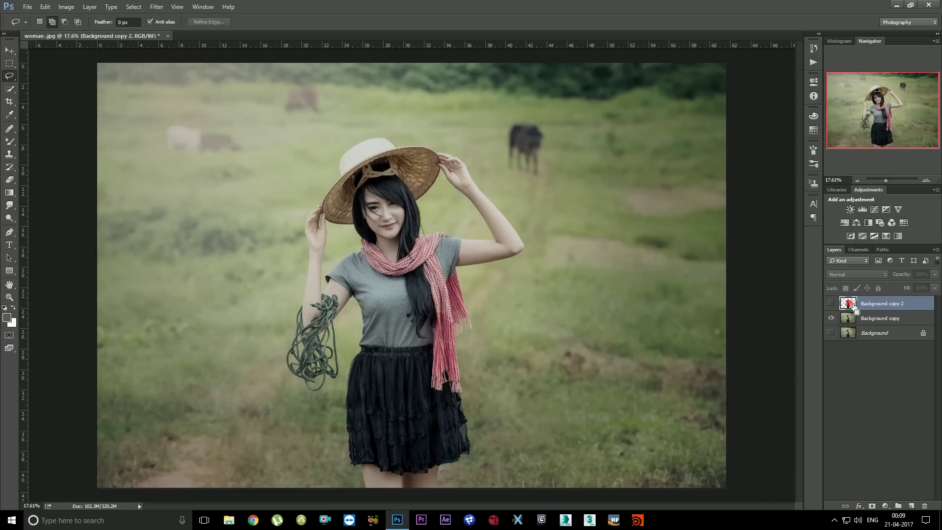
# Load the woman's outline as a selection on Background copy and expand it slightly.
pyautogui.keyDown('ctrl'); pyautogui.click(853, 306); pyautogui.keyUp('ctrl')
pyautogui.click(878, 318)
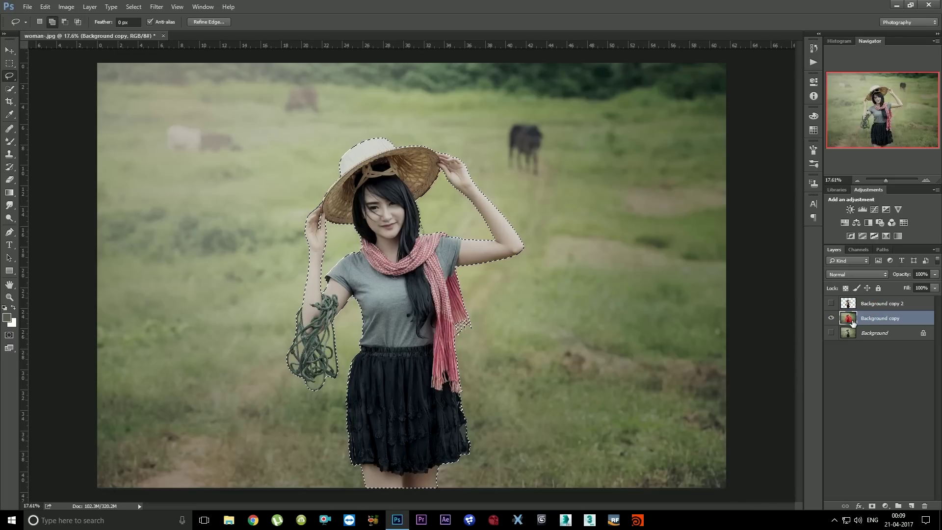
pyautogui.click(134, 7)
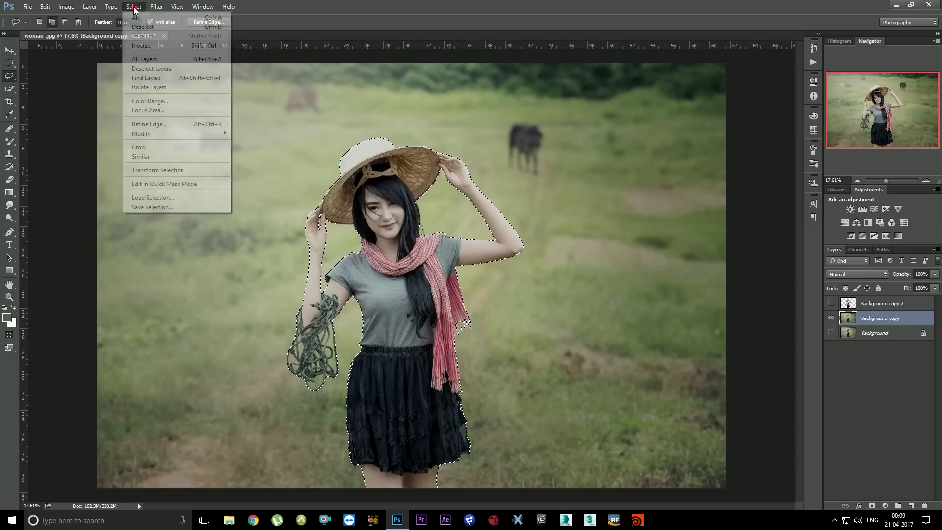
pyautogui.moveTo(141, 134)
pyautogui.click(258, 152)
pyautogui.click(521, 177)
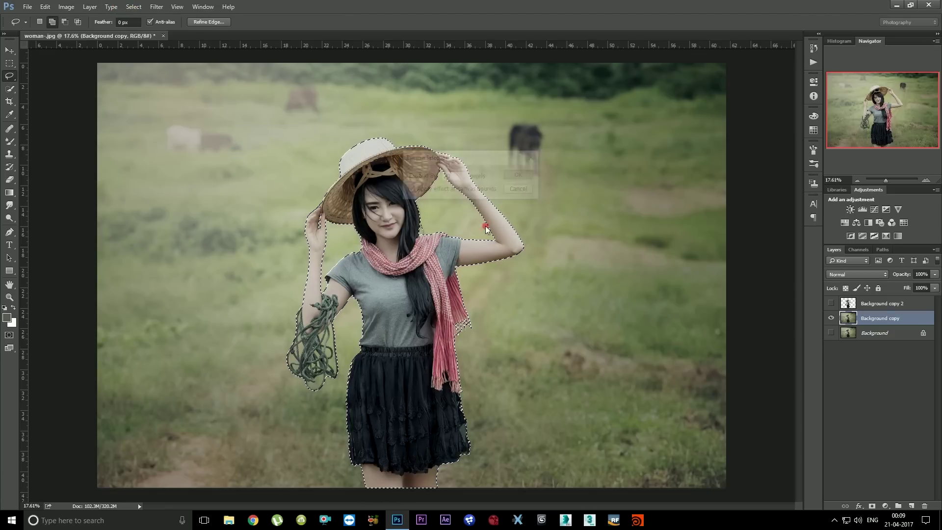
# Fill the expanded selection with Content-Aware Fill at 100% opacity.
pyautogui.click(45, 6)
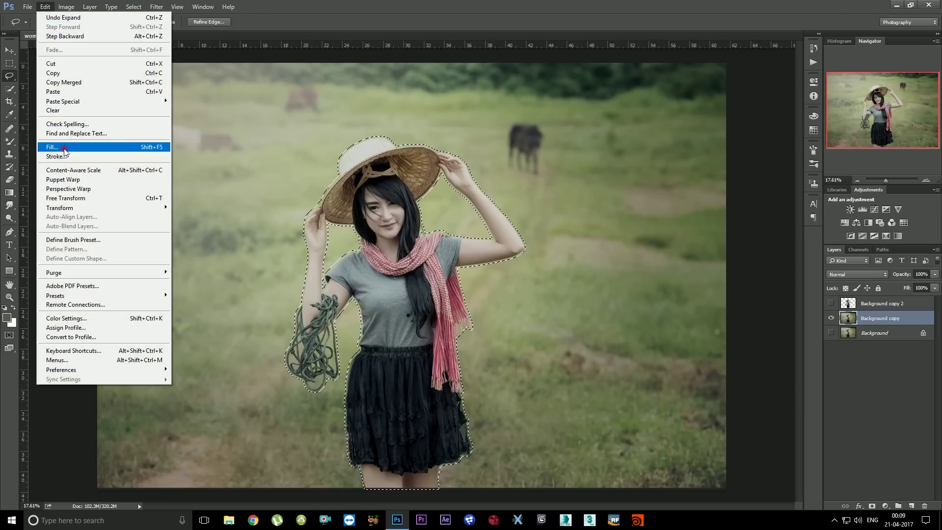
pyautogui.click(52, 146)
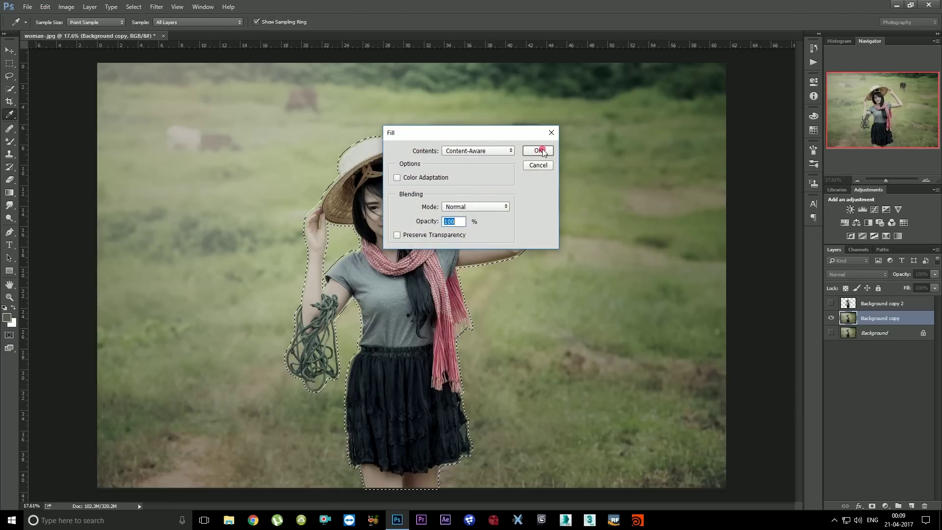
pyautogui.click(539, 150)
pyautogui.press('l')
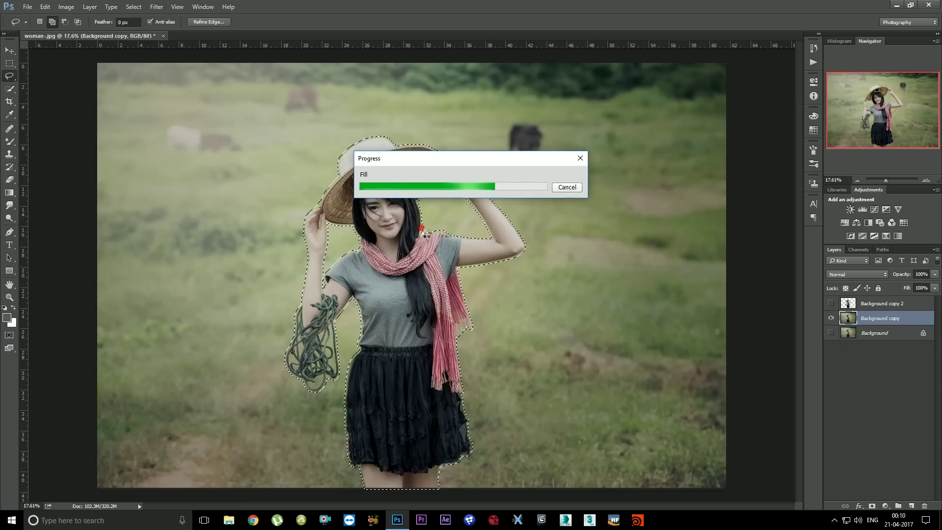
# Deselect and smear the patchy filled grass with the Mixer Brush.
pyautogui.rightClick(397, 233)
pyautogui.click(430, 240)
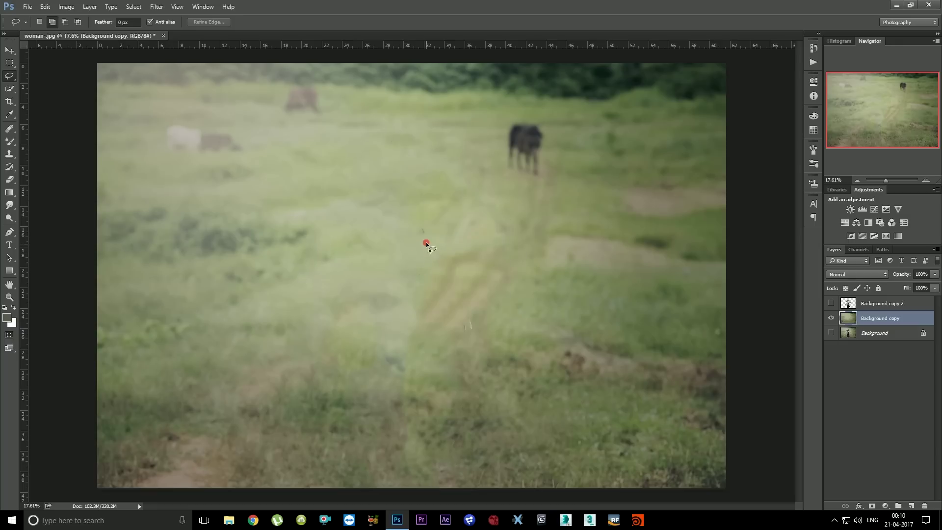
pyautogui.scroll(2, 426, 240)
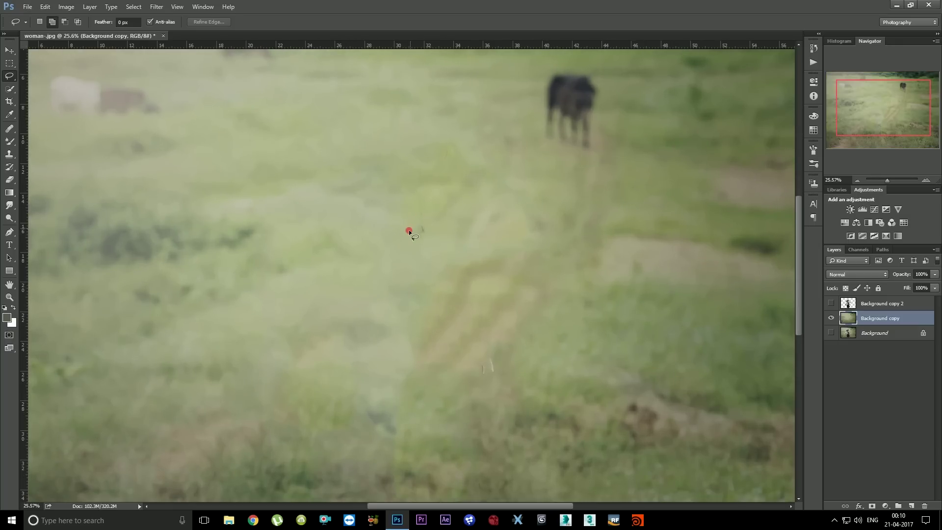
pyautogui.scroll(-2, 409, 232)
pyautogui.rightClick(10, 142)
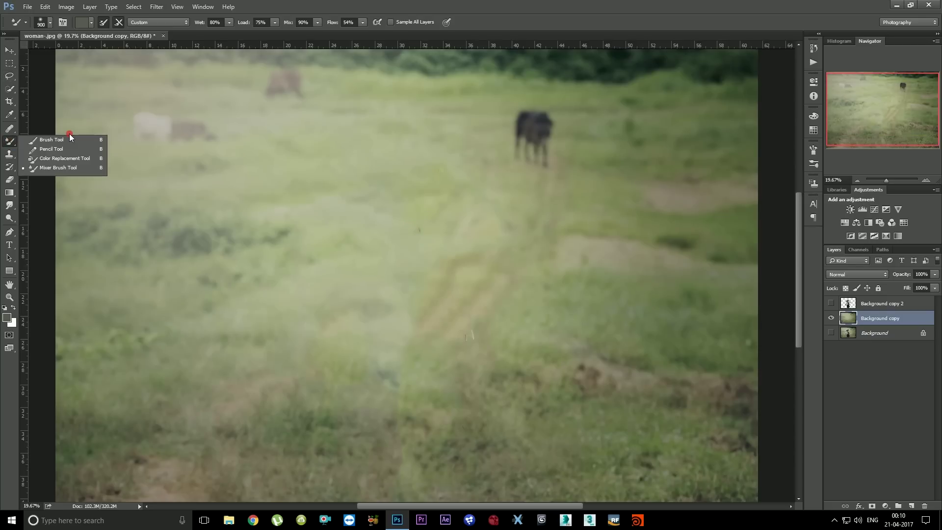
pyautogui.click(54, 169)
pyautogui.moveTo(427, 281)
pyautogui.mouseDown()
pyautogui.moveTo(431, 295)
pyautogui.moveTo(485, 256)
pyautogui.moveTo(456, 269)
pyautogui.moveTo(511, 363)
pyautogui.moveTo(466, 378)
pyautogui.moveTo(479, 255)
pyautogui.moveTo(824, 314)
pyautogui.mouseUp()
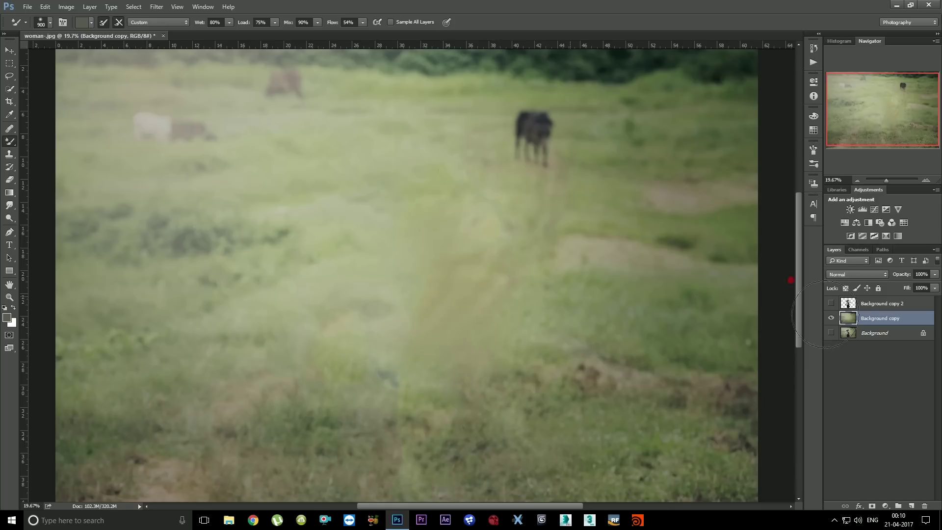
# Show the Background copy 2 cutout again, keeping Background copy active with the Move tool.
pyautogui.click(830, 304)
pyautogui.scroll(-1, 461, 240)
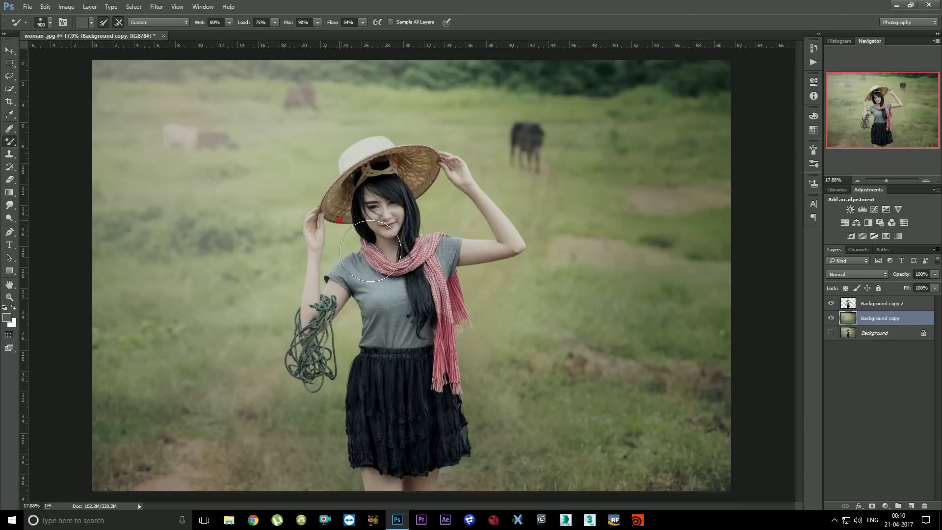
pyautogui.click(881, 314)
pyautogui.click(18, 51)
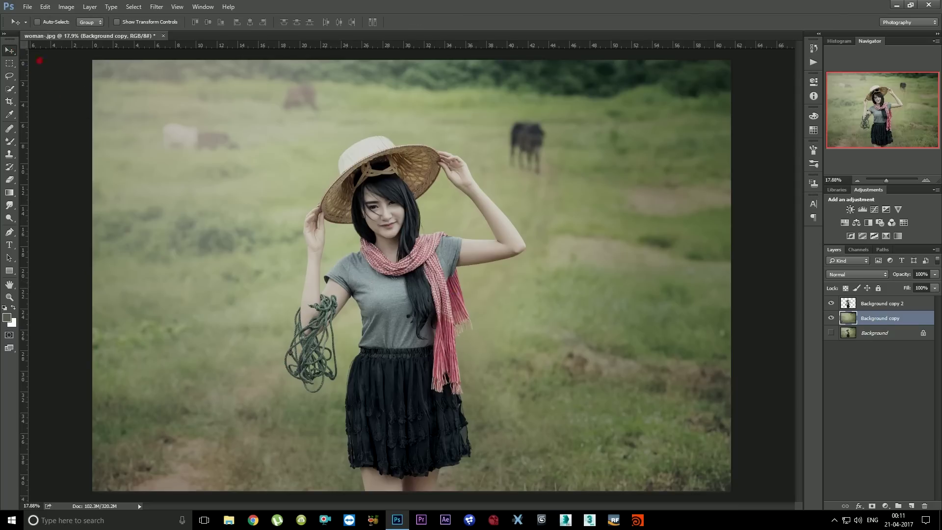
pyautogui.click(155, 7)
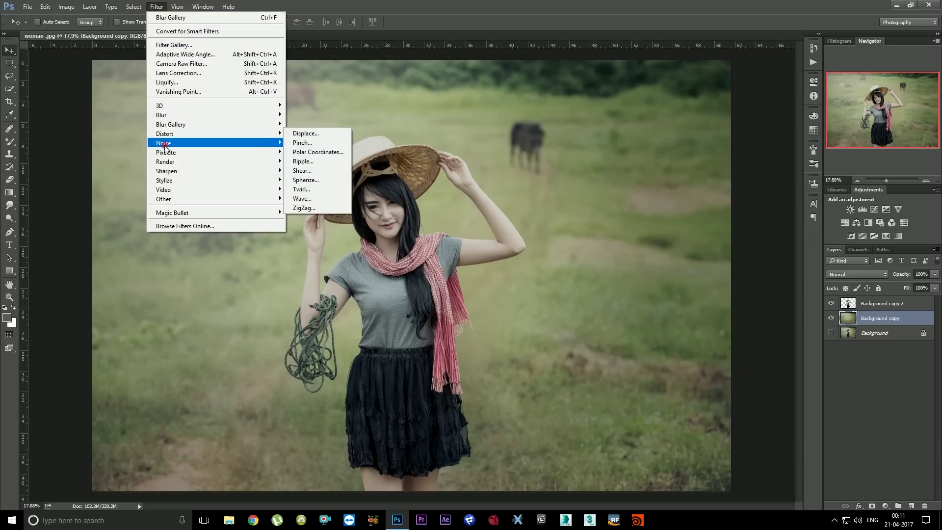
pyautogui.moveTo(171, 124)
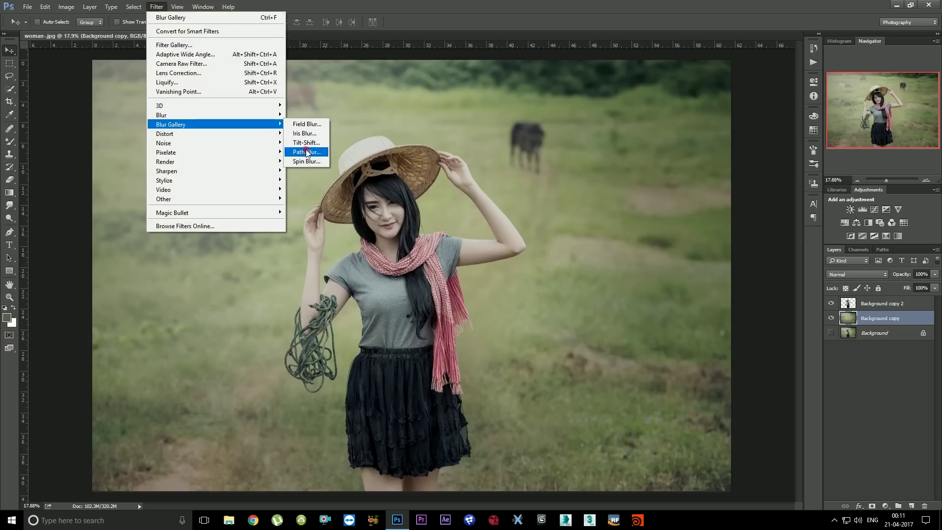
# Apply a 178 px Tilt-Shift blur focused low near her legs, with a touch of bokeh colour.
pyautogui.click(306, 143)
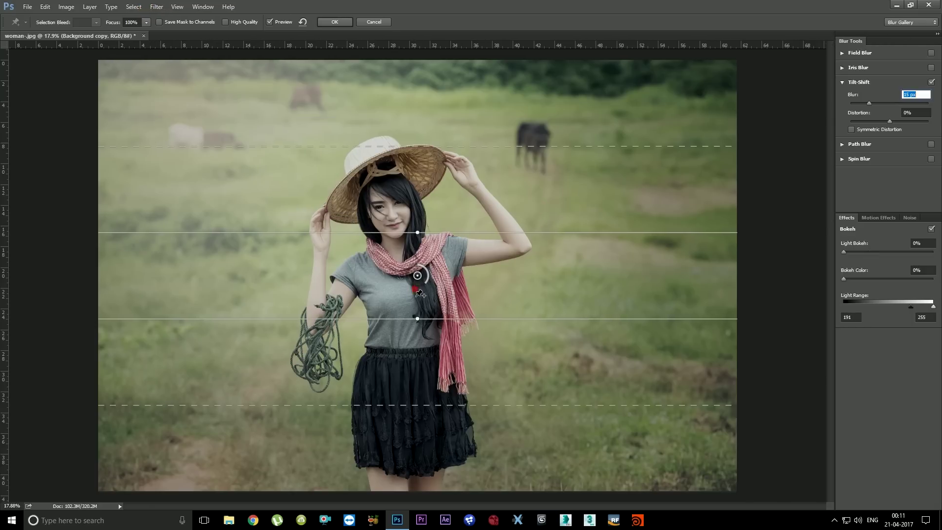
pyautogui.moveTo(418, 278); pyautogui.dragTo(414, 453)
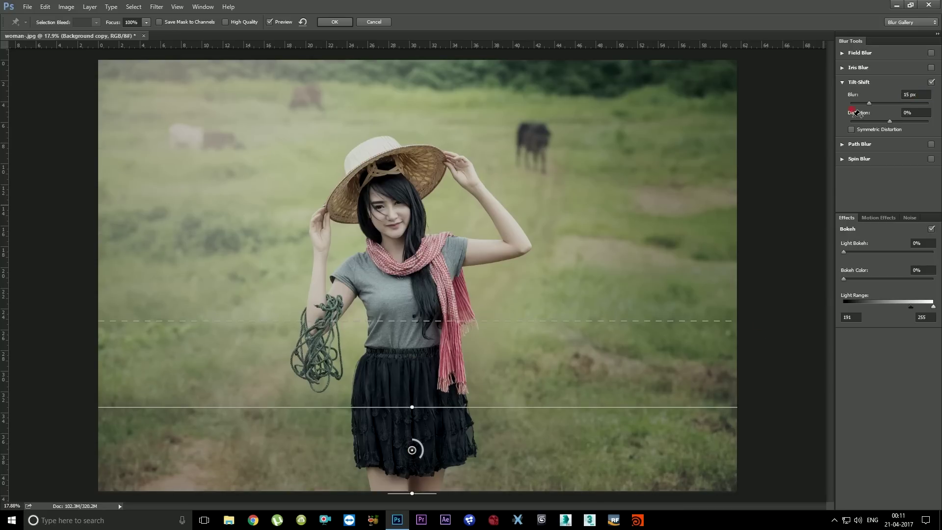
pyautogui.moveTo(896, 103); pyautogui.dragTo(905, 104)
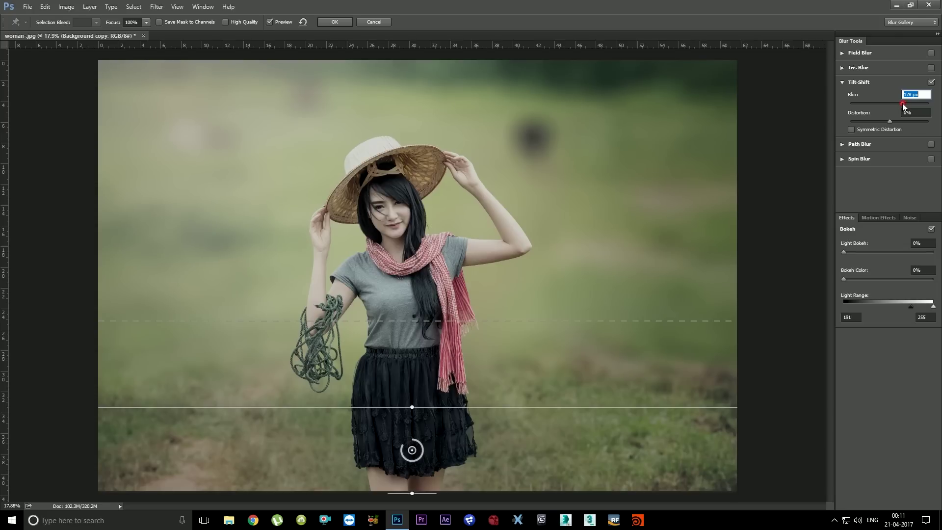
pyautogui.click(411, 322)
pyautogui.moveTo(411, 323); pyautogui.dragTo(413, 174)
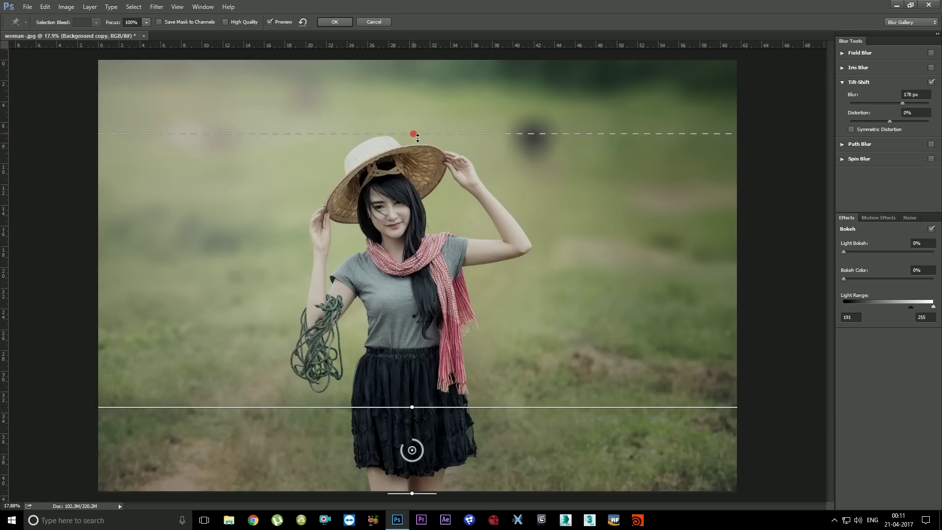
pyautogui.moveTo(417, 135); pyautogui.dragTo(417, 62)
pyautogui.moveTo(412, 450); pyautogui.dragTo(410, 513)
pyautogui.moveTo(843, 278); pyautogui.dragTo(848, 281)
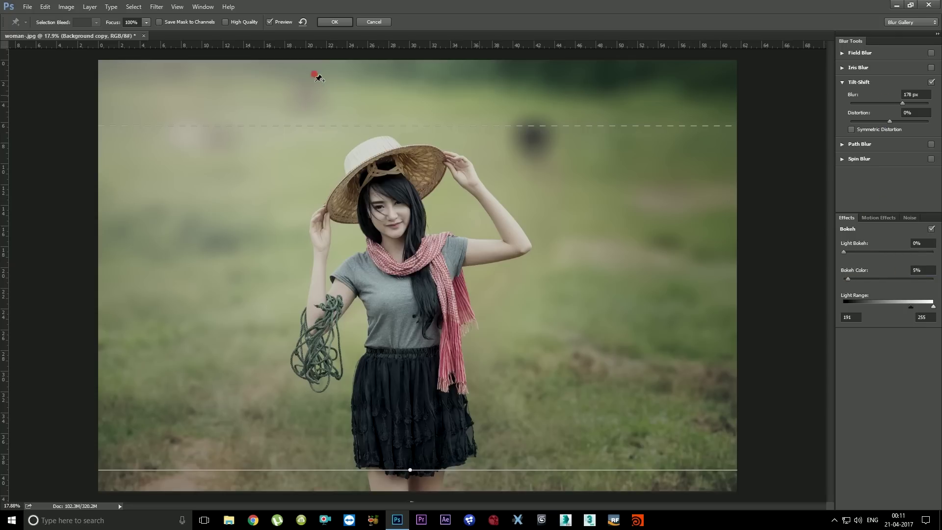
pyautogui.click(334, 22)
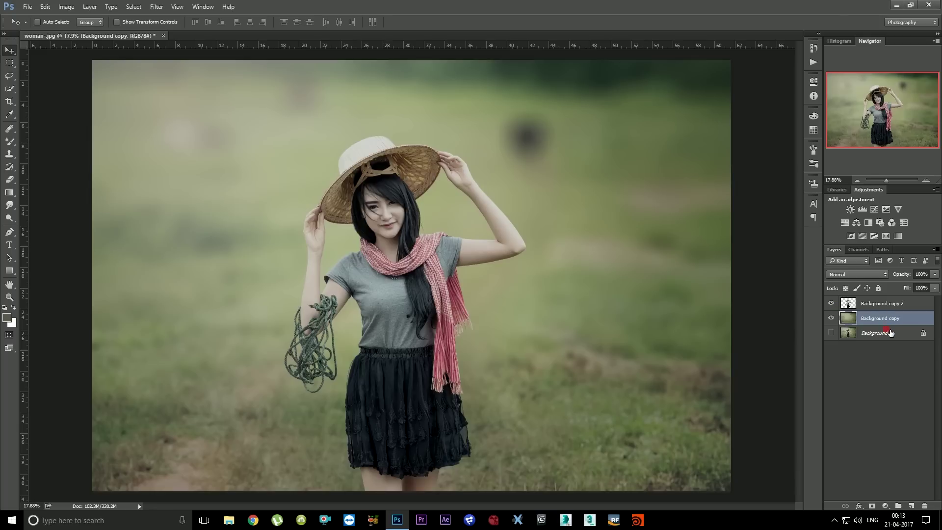
# On a new Layer 1, paint a large soft bright-green glow at the upper right.
pyautogui.click(911, 505)
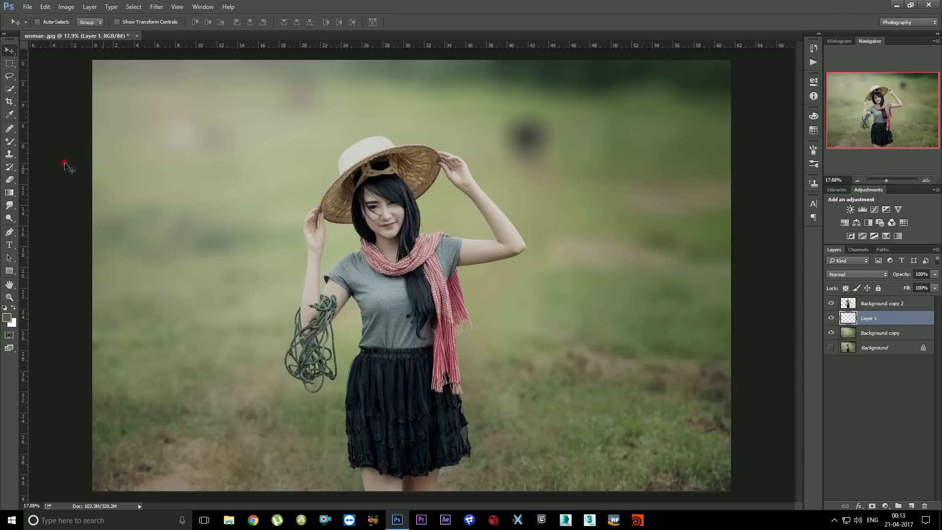
pyautogui.click(9, 141)
pyautogui.rightClick(10, 141)
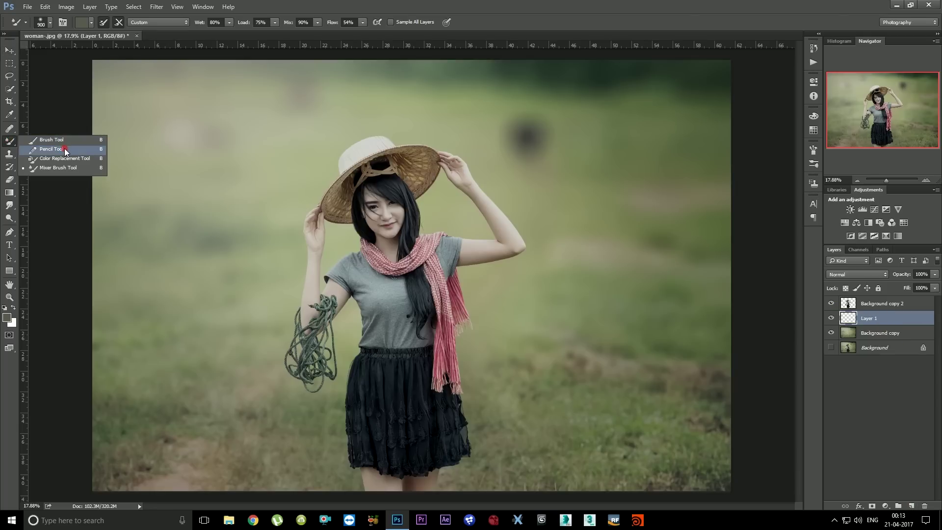
pyautogui.click(53, 139)
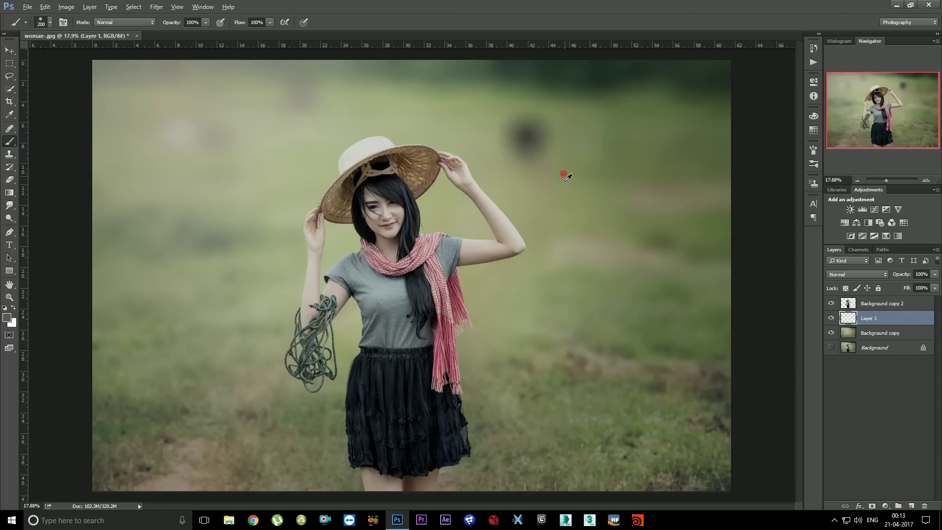
pyautogui.click(7, 317)
pyautogui.moveTo(682, 376); pyautogui.dragTo(682, 385)
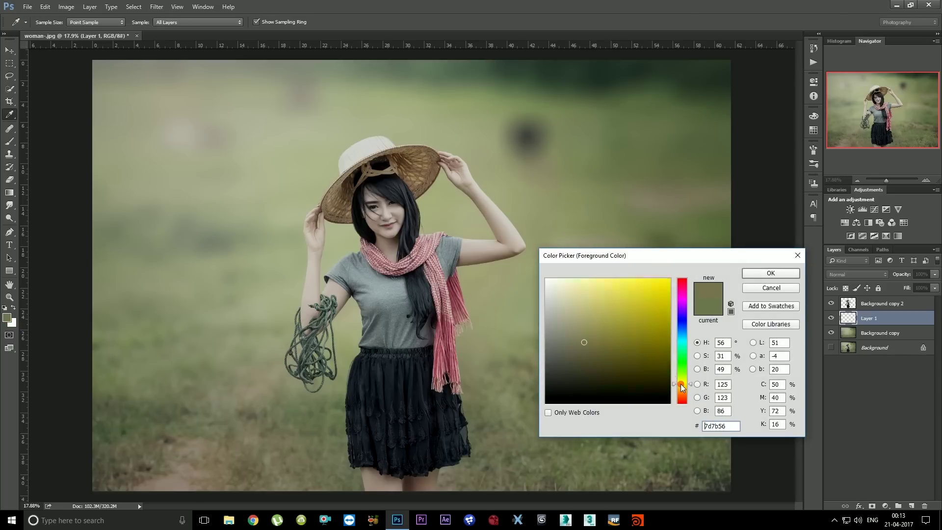
pyautogui.moveTo(637, 355); pyautogui.dragTo(665, 297)
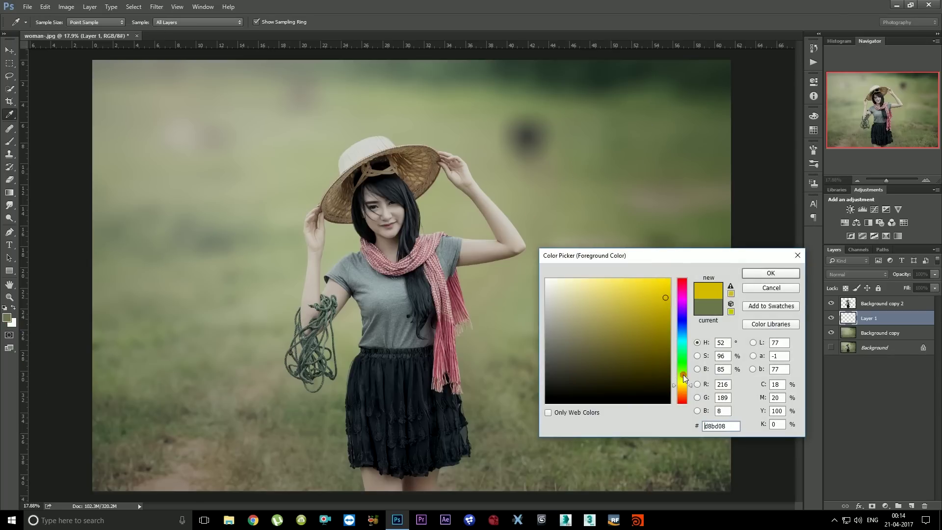
pyautogui.moveTo(687, 386); pyautogui.dragTo(687, 376)
pyautogui.click(768, 271)
pyautogui.press(']')
pyautogui.press(']')
pyautogui.press(']')
pyautogui.press(']')
pyautogui.press(']')
pyautogui.press(']')
pyautogui.click(589, 179)
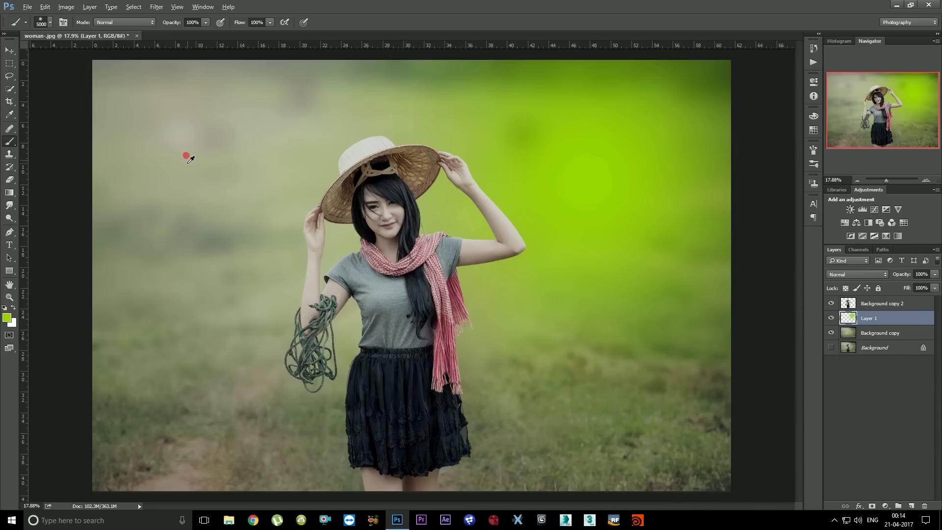
# Paint a soft golden-yellow glow at the upper left.
pyautogui.click(7, 318)
pyautogui.moveTo(642, 354); pyautogui.dragTo(638, 291)
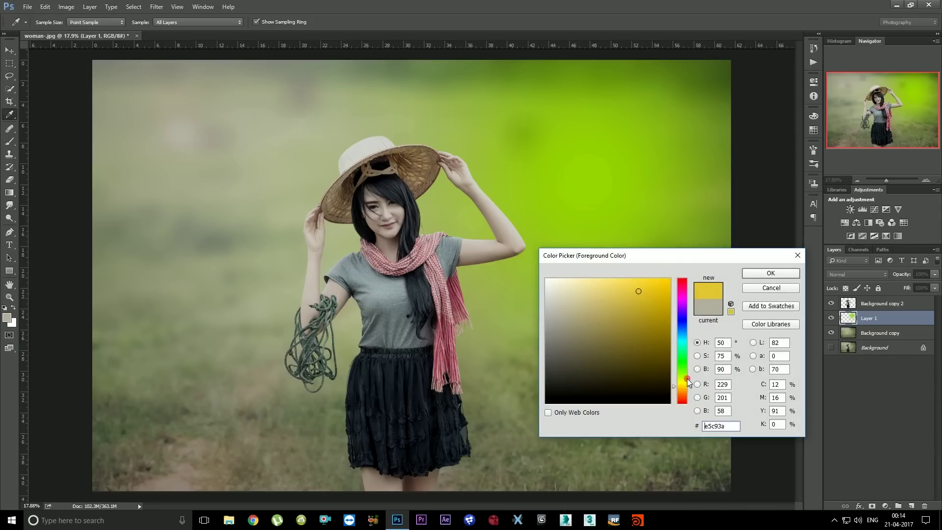
pyautogui.click(765, 274)
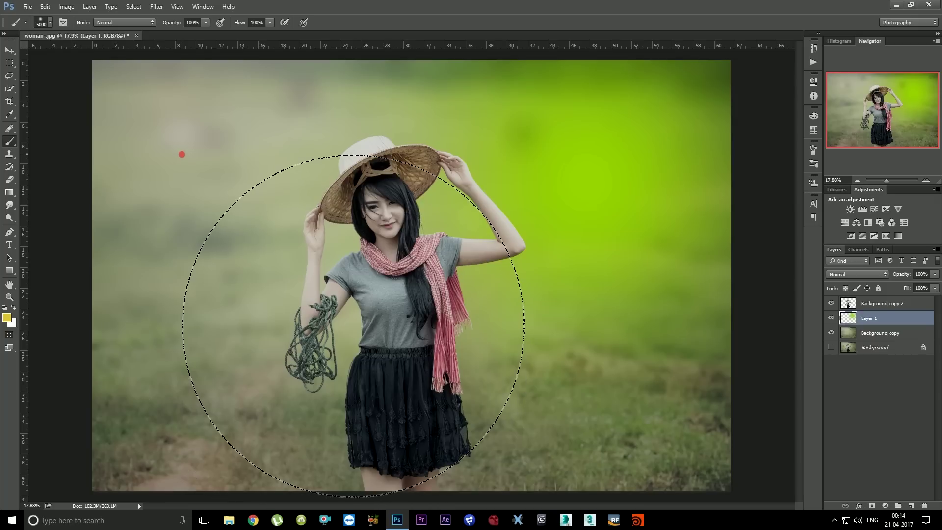
pyautogui.click(181, 154)
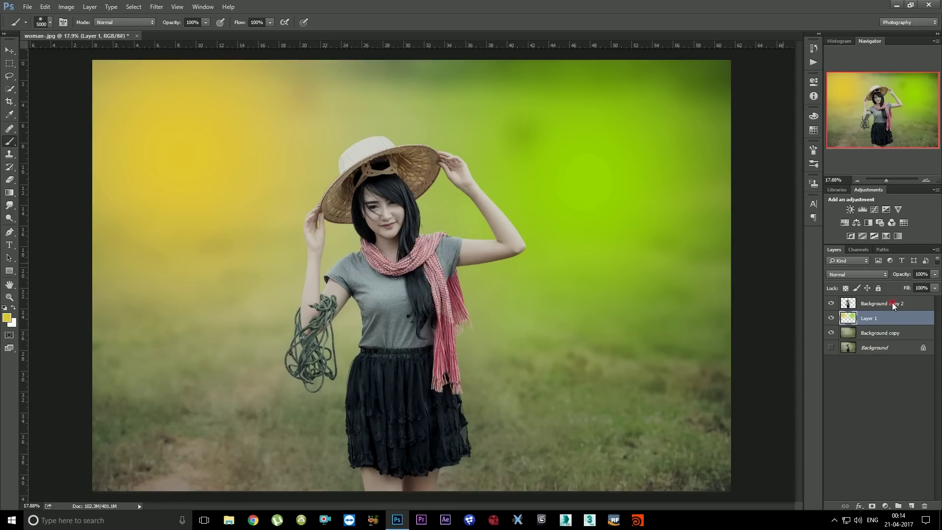
# Set Layer 1 to Screen blend mode at 15% opacity.
pyautogui.click(845, 274)
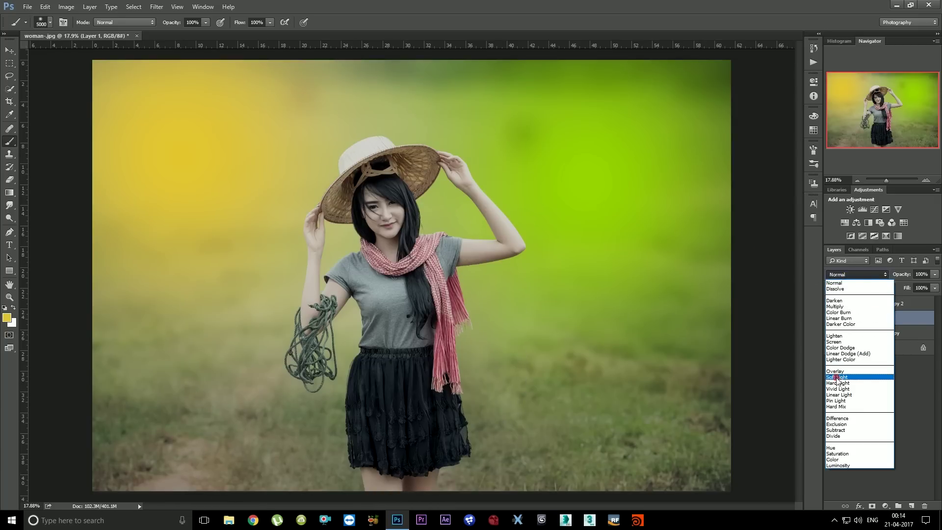
pyautogui.click(844, 341)
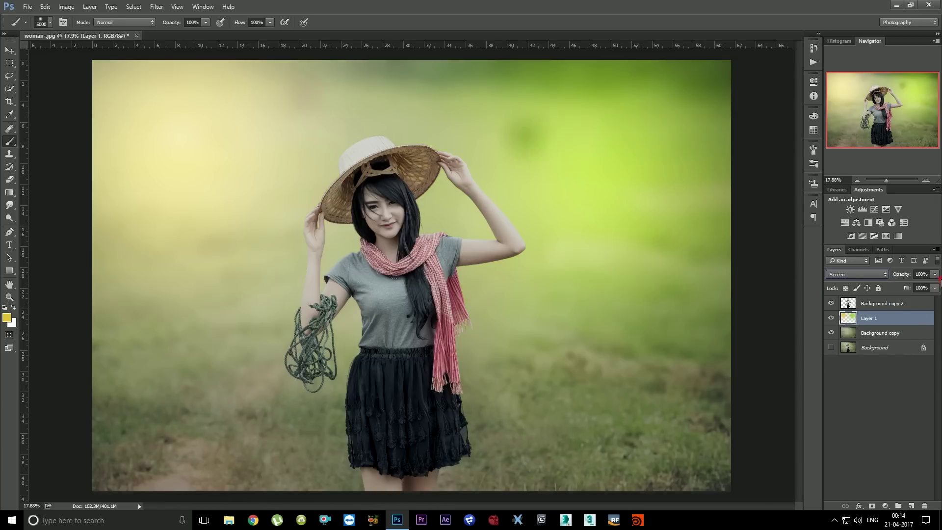
pyautogui.click(935, 274)
pyautogui.moveTo(922, 286); pyautogui.dragTo(905, 287)
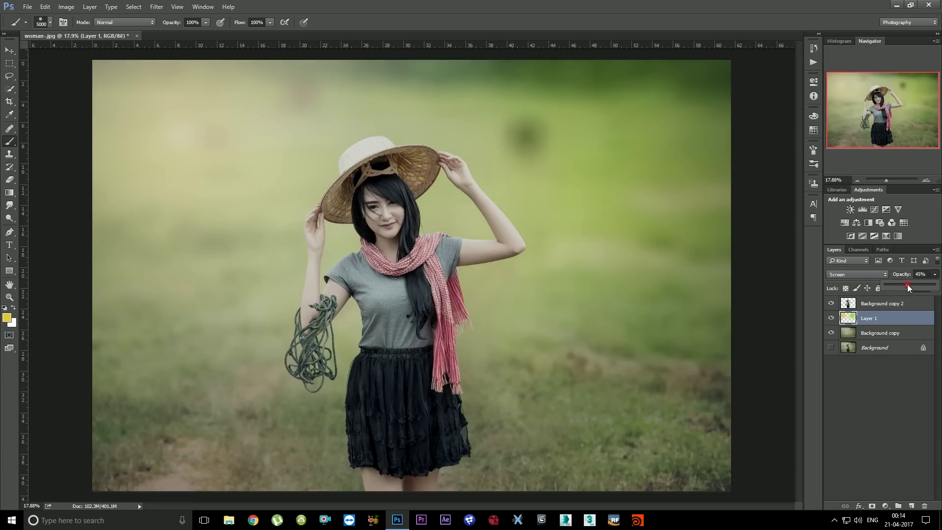
pyautogui.moveTo(896, 287); pyautogui.dragTo(892, 287)
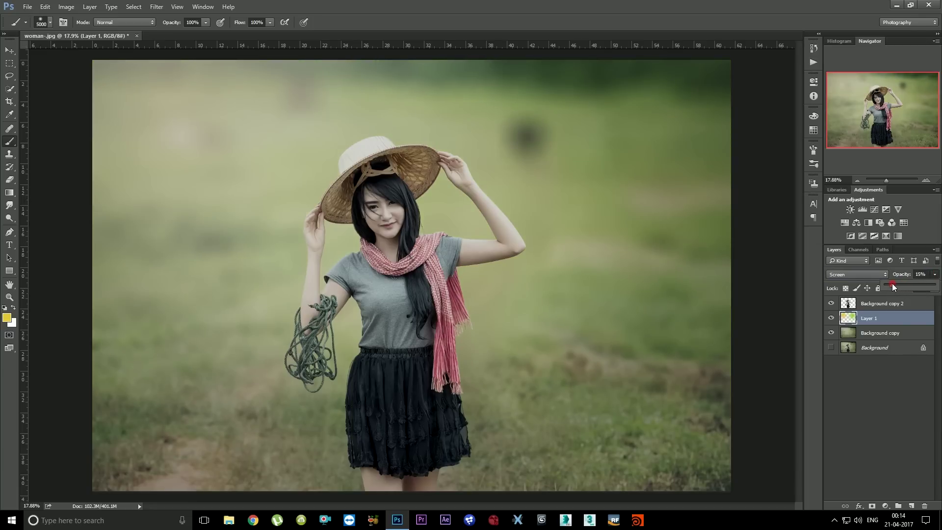
pyautogui.click(899, 393)
# On a new layer above Background copy 2, paint a soft wash in the sampled dark skirt colour.
pyautogui.click(878, 304)
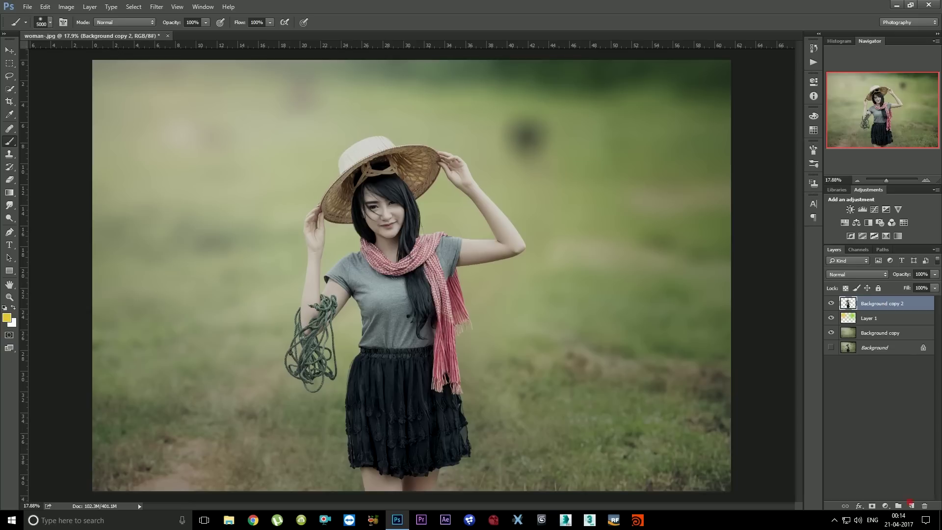
pyautogui.click(910, 506)
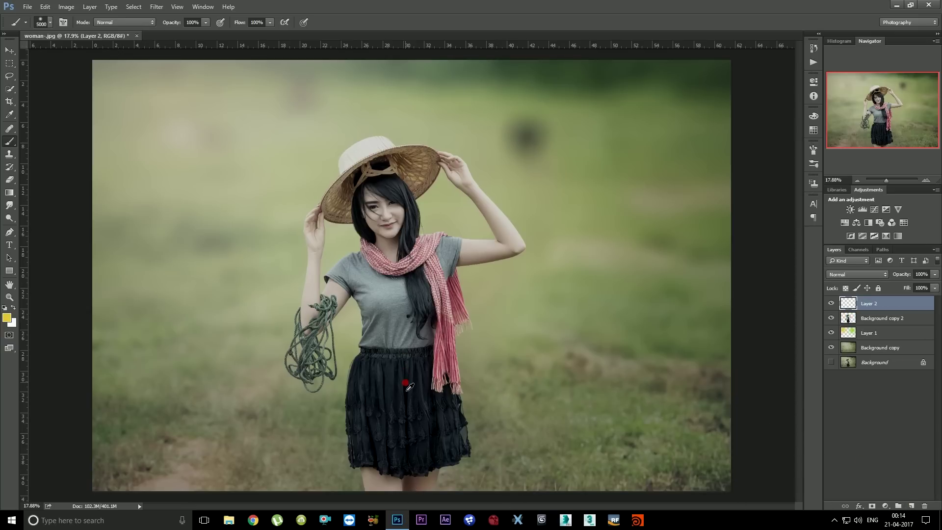
pyautogui.keyDown('alt'); pyautogui.click(407, 388); pyautogui.keyUp('alt')
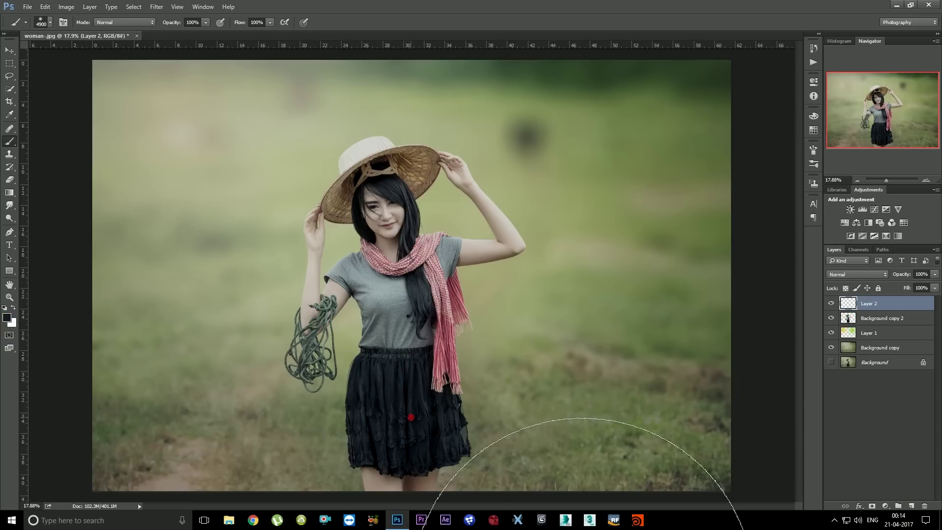
pyautogui.press('[')
pyautogui.press('[')
pyautogui.press('[')
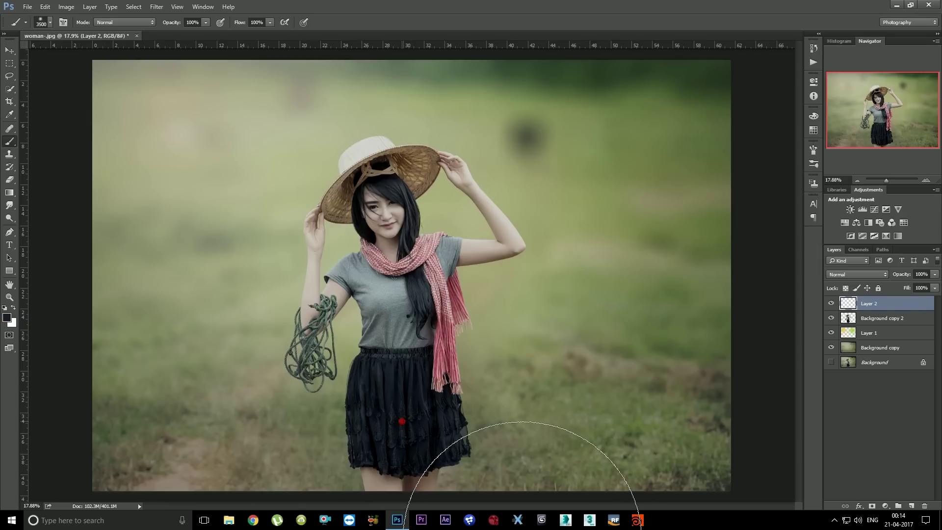
pyautogui.click(406, 420)
# Set Layer 2 to Overlay at 21% opacity and toggle it to compare.
pyautogui.click(853, 274)
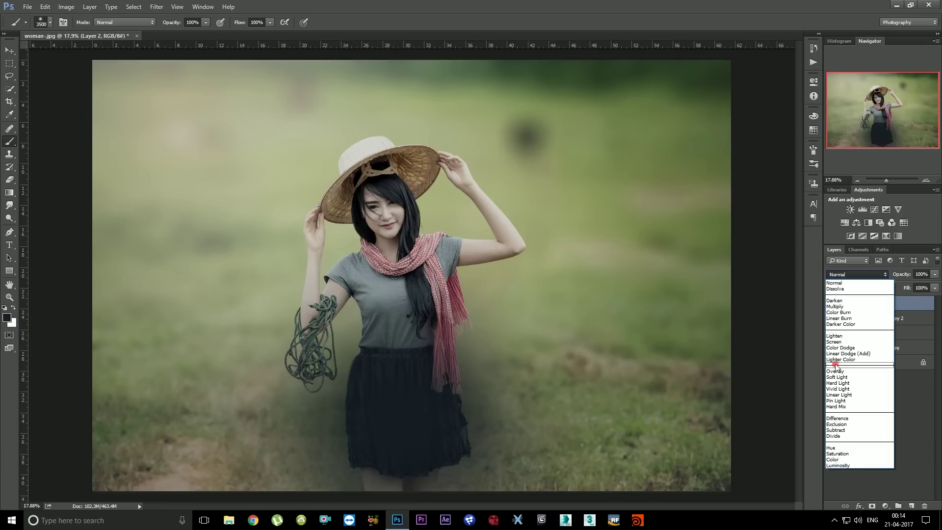
pyautogui.click(839, 373)
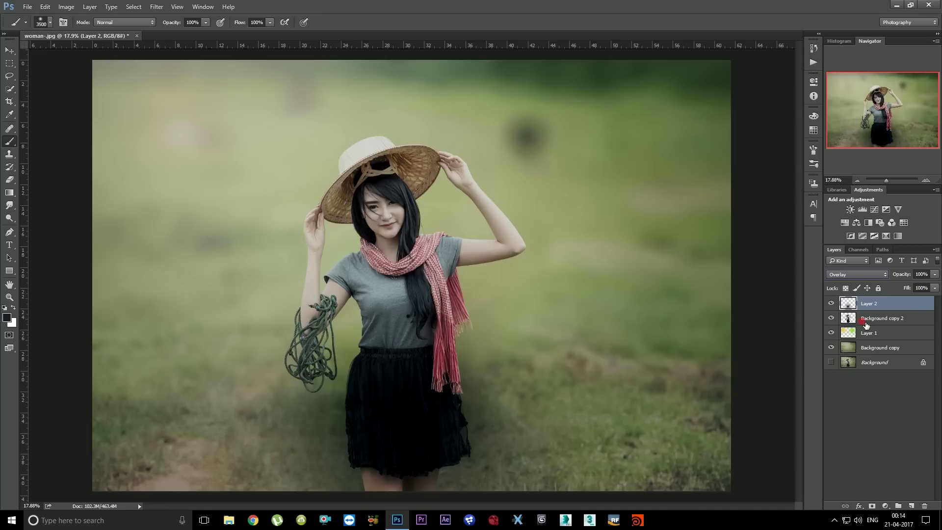
pyautogui.click(933, 274)
pyautogui.moveTo(935, 285); pyautogui.dragTo(905, 285)
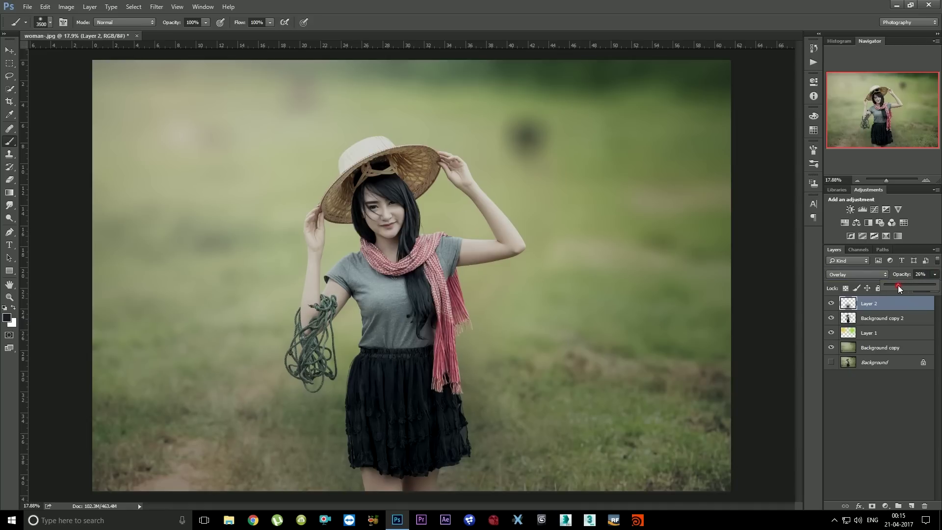
pyautogui.click(890, 393)
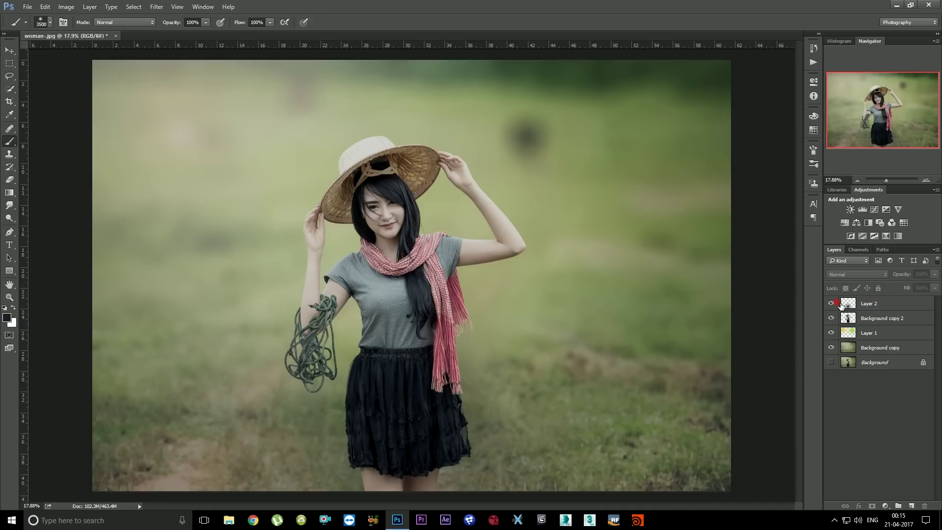
pyautogui.click(832, 303)
pyautogui.click(831, 302)
pyautogui.click(889, 307)
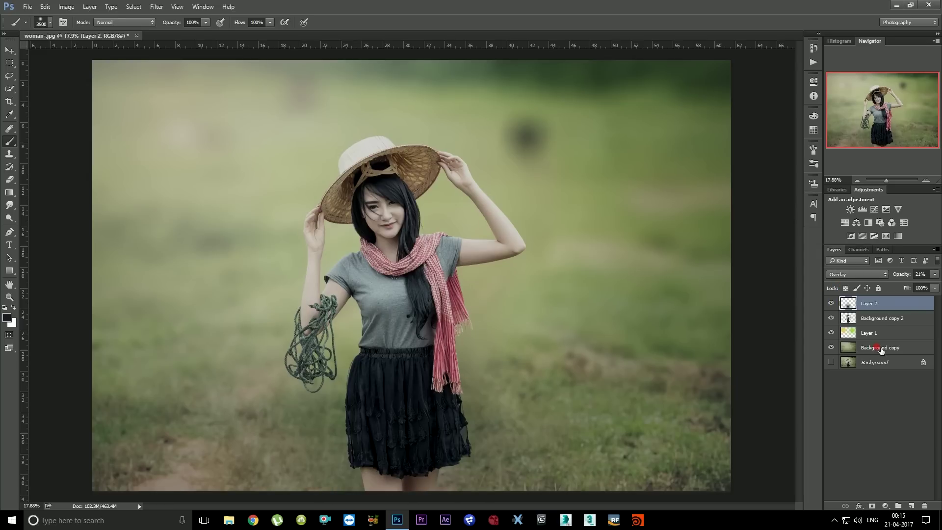
# Merge the layers from Layer 2 down to Background copy into one Layer 2.
pyautogui.keyDown('shift'); pyautogui.click(881, 350); pyautogui.keyUp('shift')
pyautogui.rightClick(877, 349)
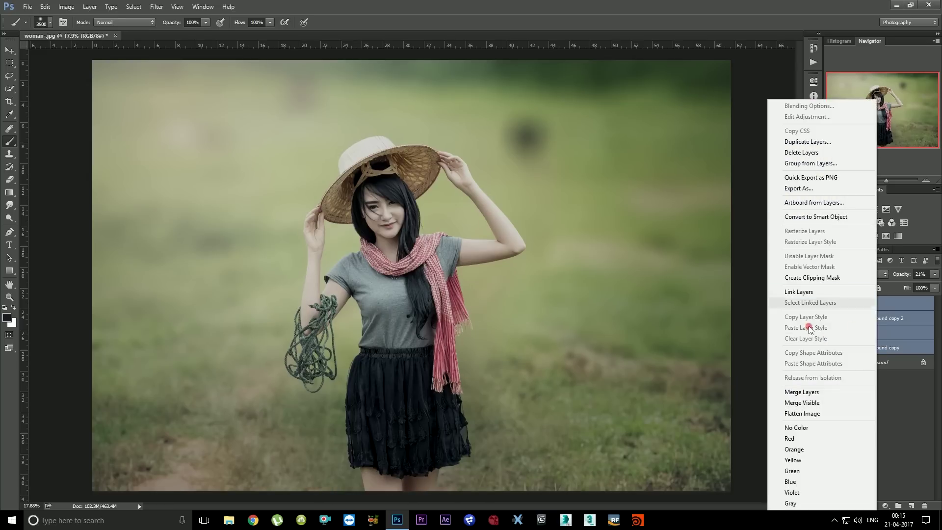
pyautogui.click(806, 391)
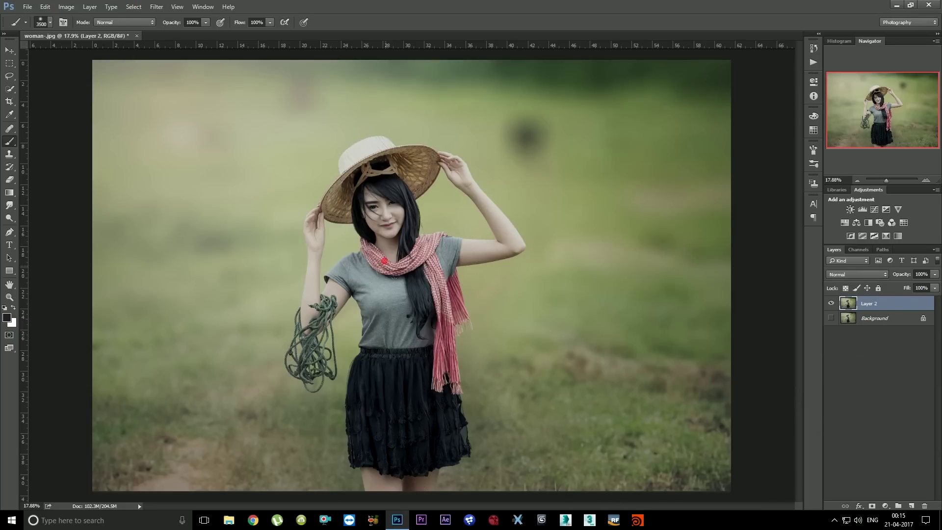
pyautogui.click(8, 49)
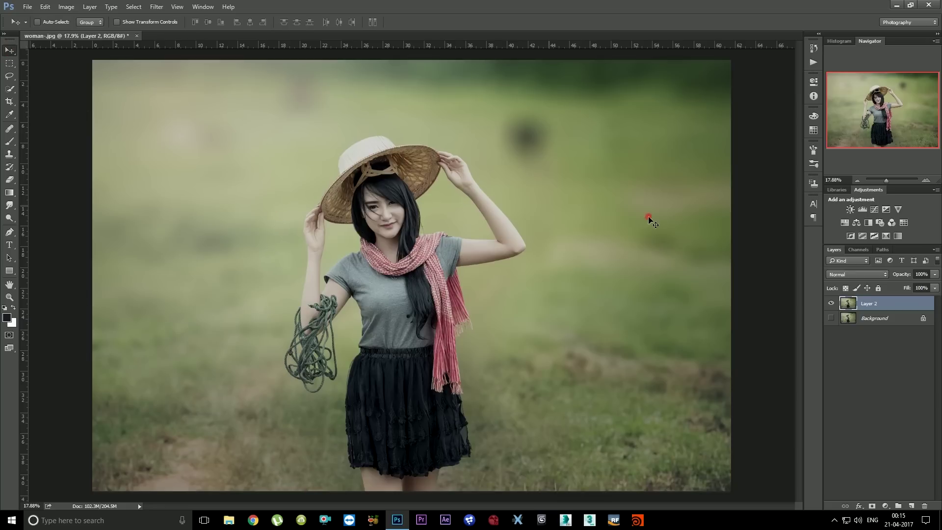
pyautogui.click(875, 305)
# Apply a Curves adjustment with points 64→58 and 198→200 for gentle contrast.
pyautogui.click(66, 7)
pyautogui.moveTo(81, 32)
pyautogui.click(206, 50)
pyautogui.click(685, 340)
pyautogui.moveTo(686, 340); pyautogui.dragTo(686, 342)
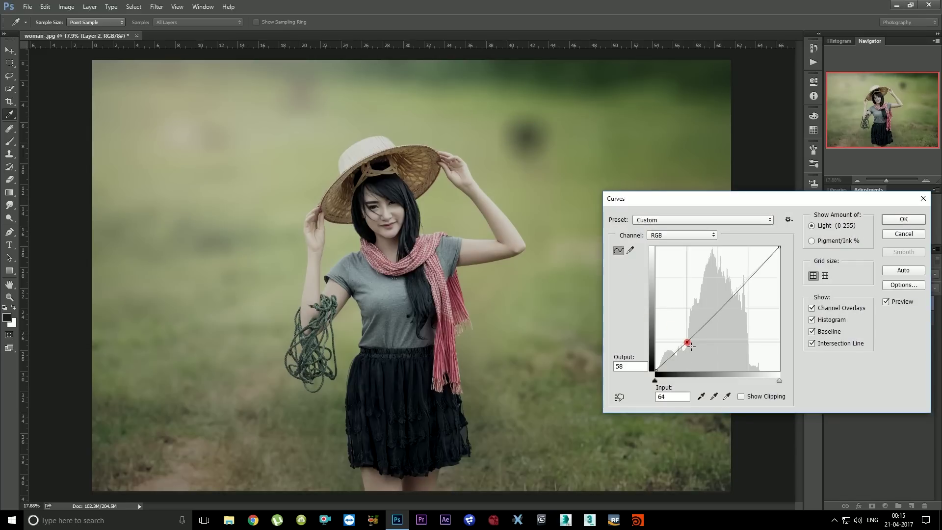
pyautogui.click(753, 273)
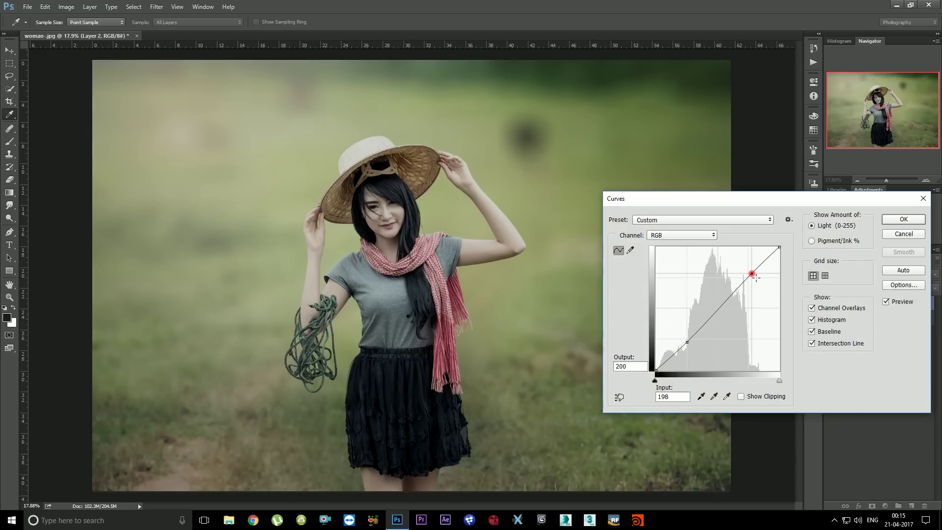
pyautogui.click(903, 219)
pyautogui.click(853, 391)
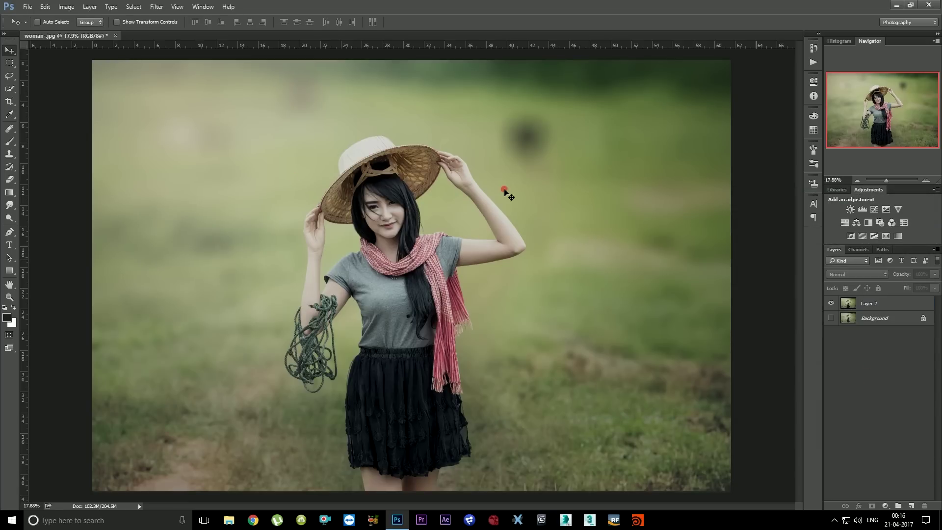
# Select Layer 2 and open the Camera Raw Filter on it.
pyautogui.click(155, 6)
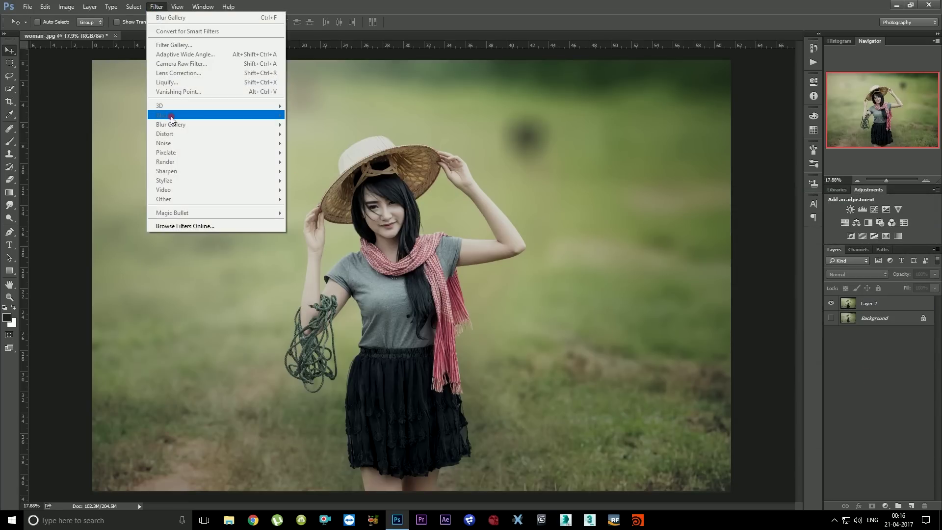
pyautogui.click(862, 362)
pyautogui.click(883, 305)
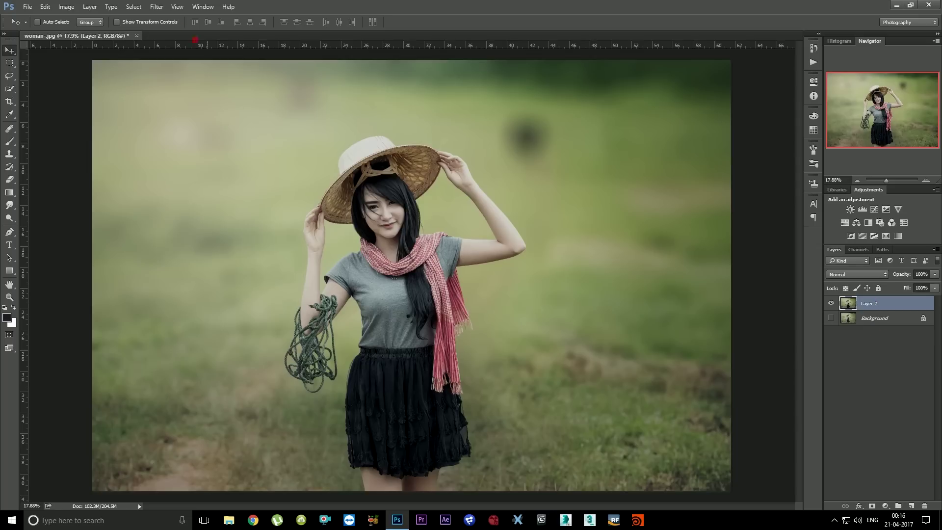
pyautogui.click(156, 7)
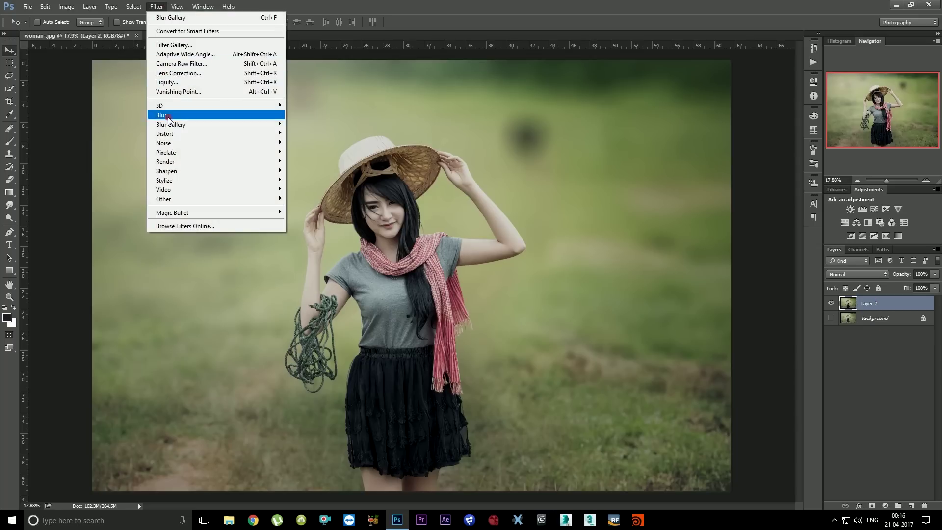
pyautogui.click(177, 64)
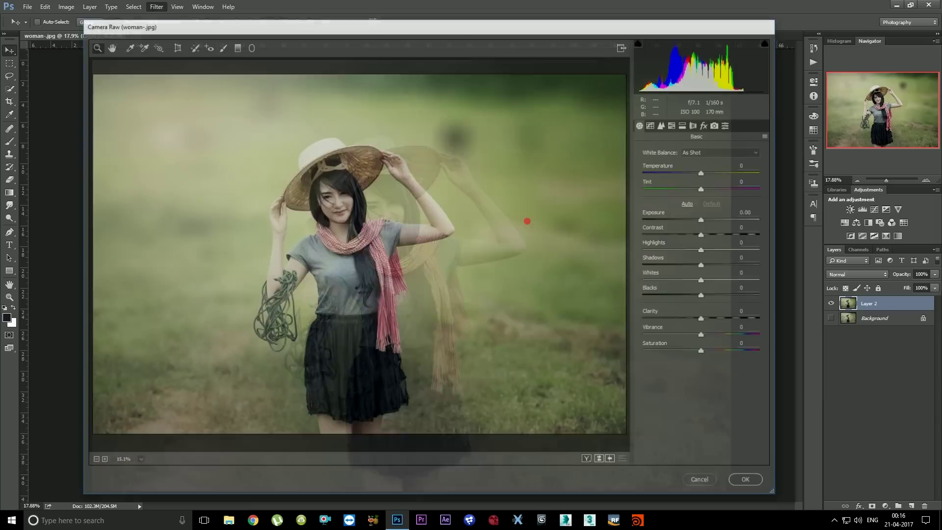
# In Basic, set Temperature +8, Tint +6, brighter Exposure, Whites -6, Blacks -16, Clarity -14.
pyautogui.moveTo(703, 175); pyautogui.dragTo(708, 175)
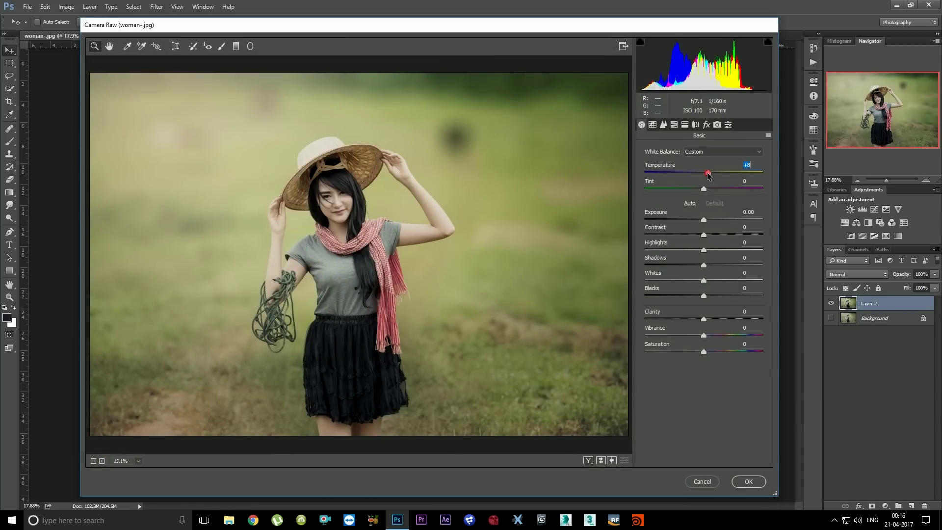
pyautogui.moveTo(704, 189); pyautogui.dragTo(707, 190)
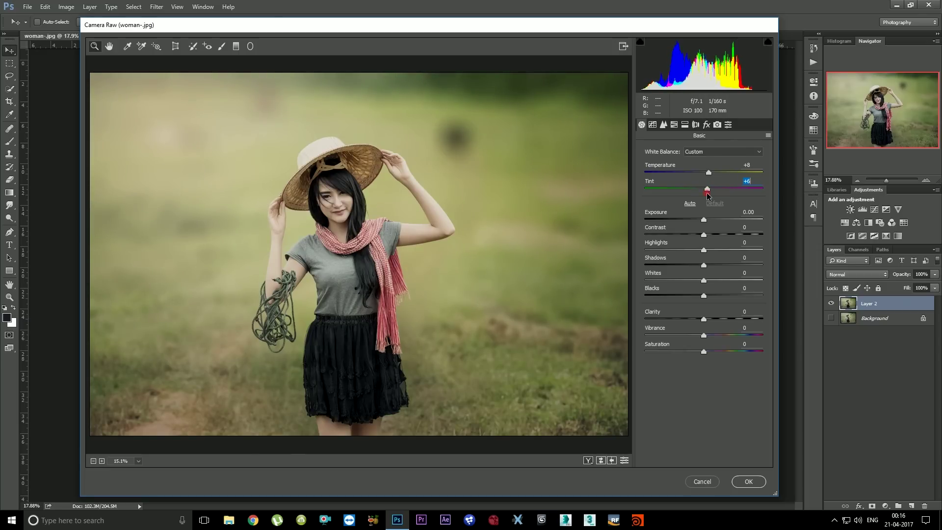
pyautogui.moveTo(704, 218); pyautogui.dragTo(700, 250)
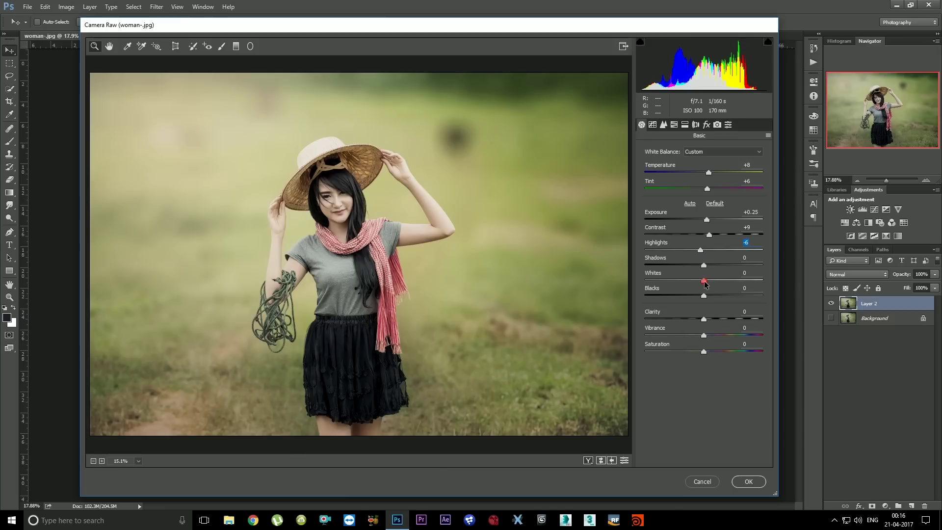
pyautogui.moveTo(703, 280); pyautogui.dragTo(700, 280)
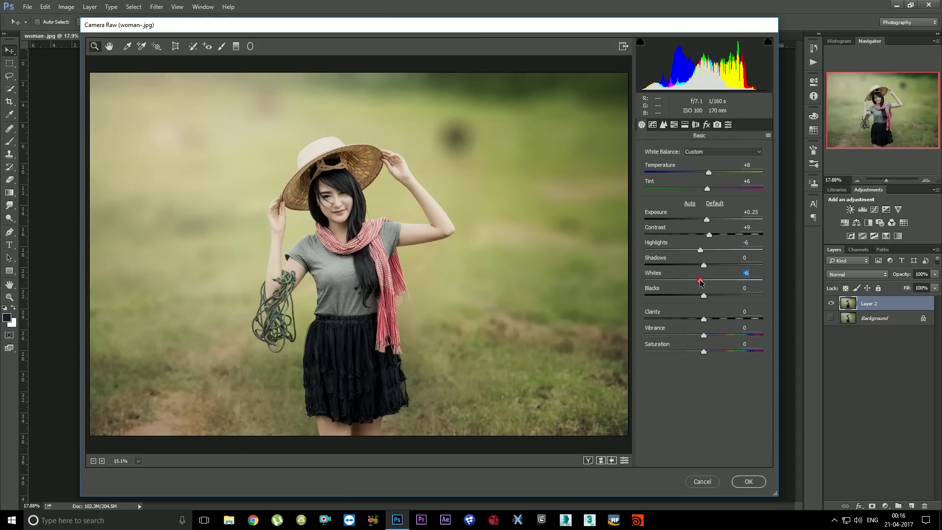
pyautogui.moveTo(704, 296)
pyautogui.mouseDown()
pyautogui.moveTo(695, 296)
pyautogui.moveTo(691, 319)
pyautogui.mouseUp()
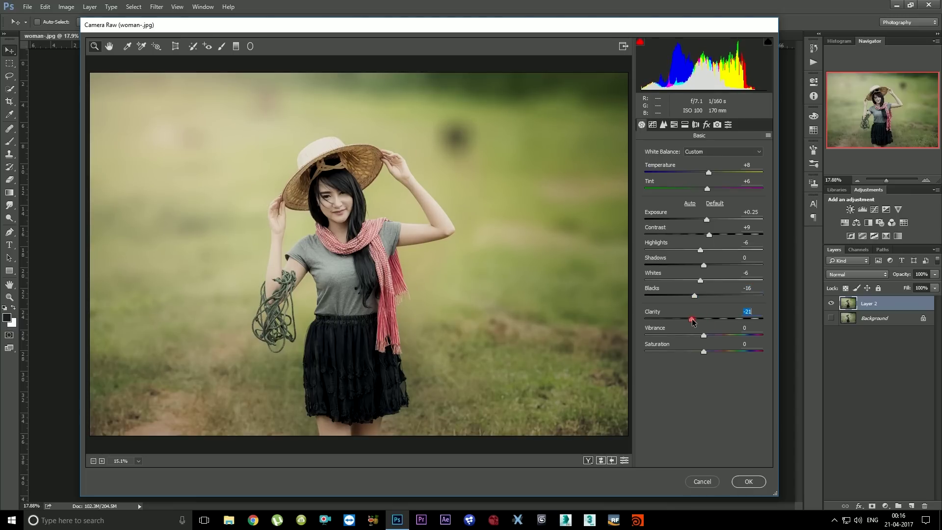
pyautogui.moveTo(692, 319); pyautogui.dragTo(710, 335)
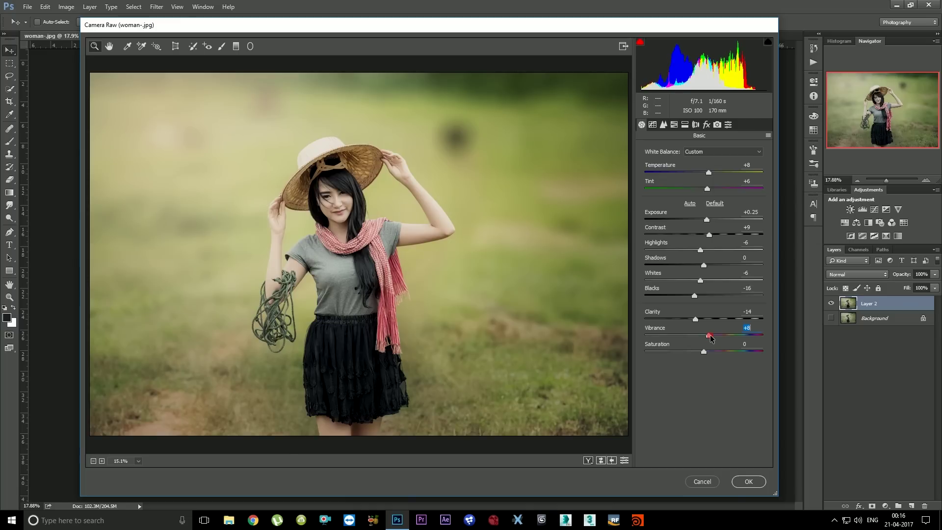
pyautogui.click(655, 126)
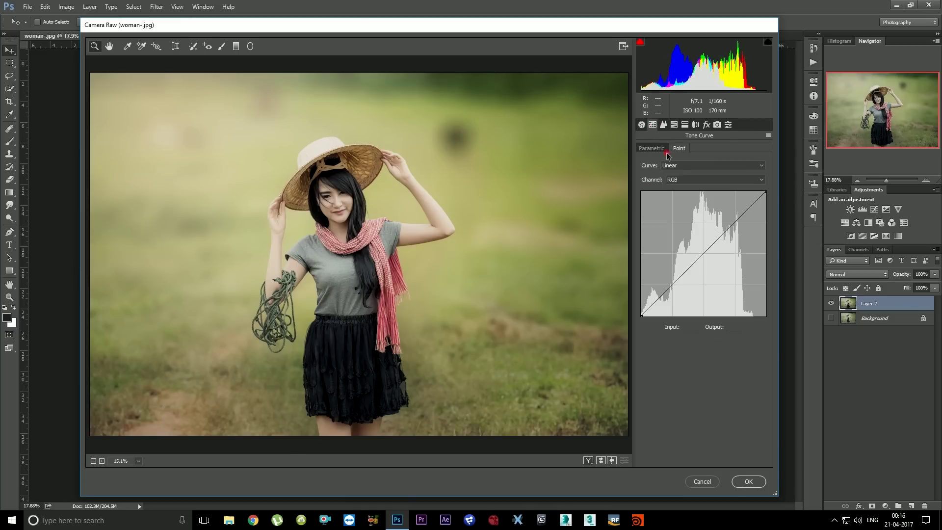
pyautogui.click(679, 179)
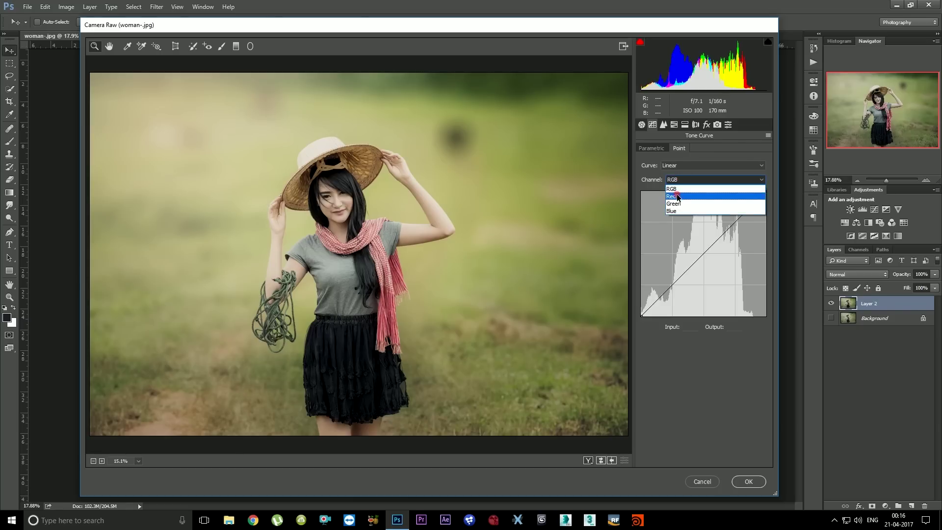
# Add a shadow point and a slightly raised highlight point to the Red point curve.
pyautogui.click(678, 195)
pyautogui.moveTo(680, 287); pyautogui.dragTo(680, 290)
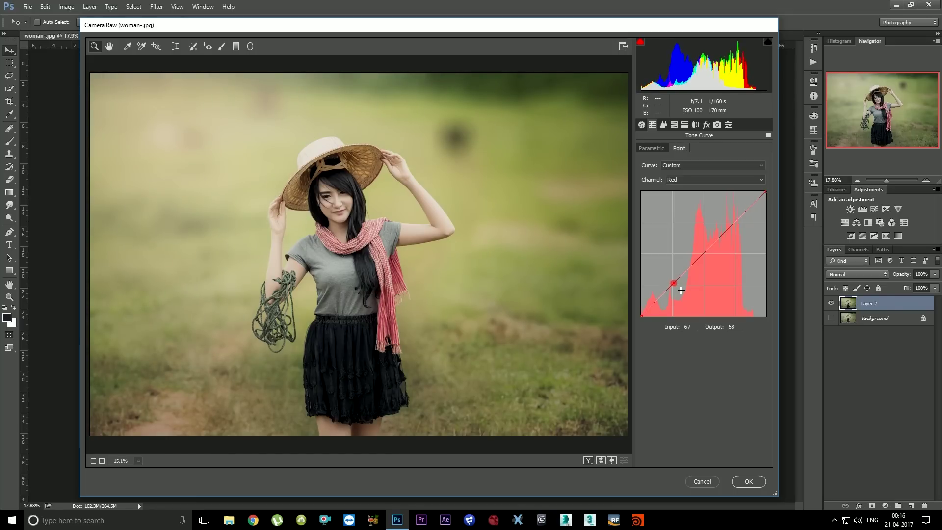
pyautogui.click(741, 230)
pyautogui.moveTo(741, 230); pyautogui.dragTo(741, 230)
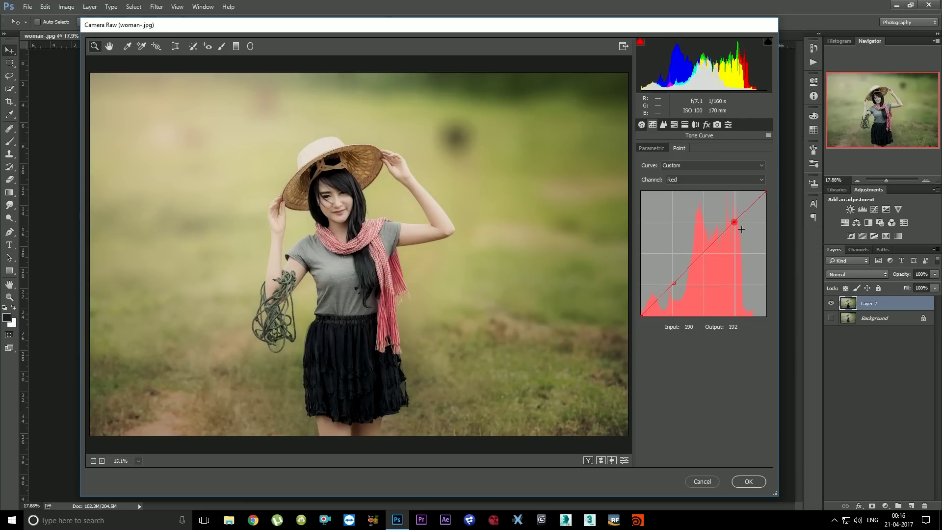
# Add a shadow point to the Green curve and pull it slightly down.
pyautogui.click(700, 183)
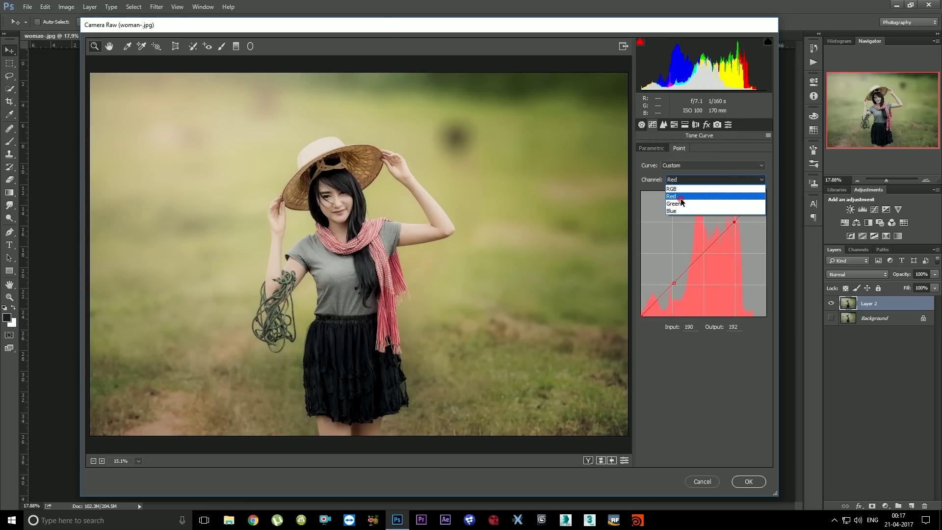
pyautogui.click(681, 203)
pyautogui.click(679, 291)
pyautogui.moveTo(679, 291); pyautogui.dragTo(681, 292)
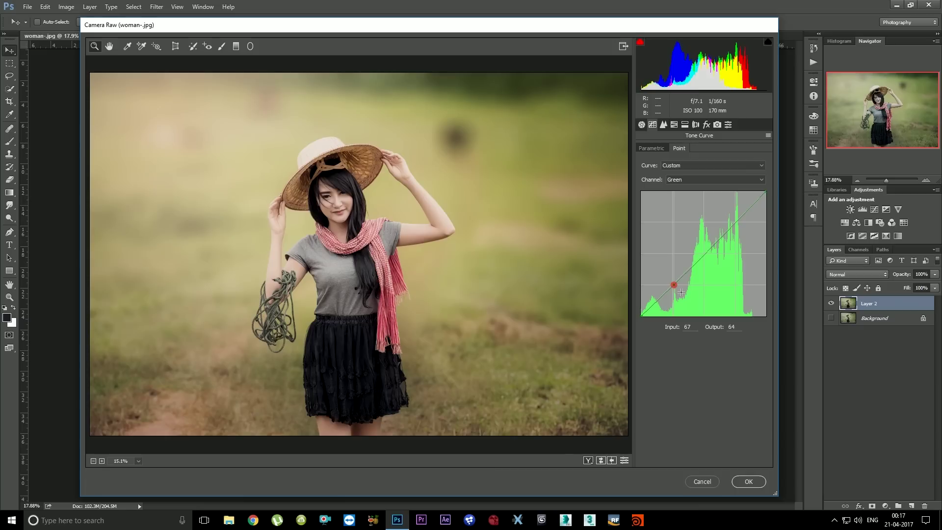
# Lift the Blue curve's midtones slightly.
pyautogui.click(691, 182)
pyautogui.click(680, 219)
pyautogui.click(690, 181)
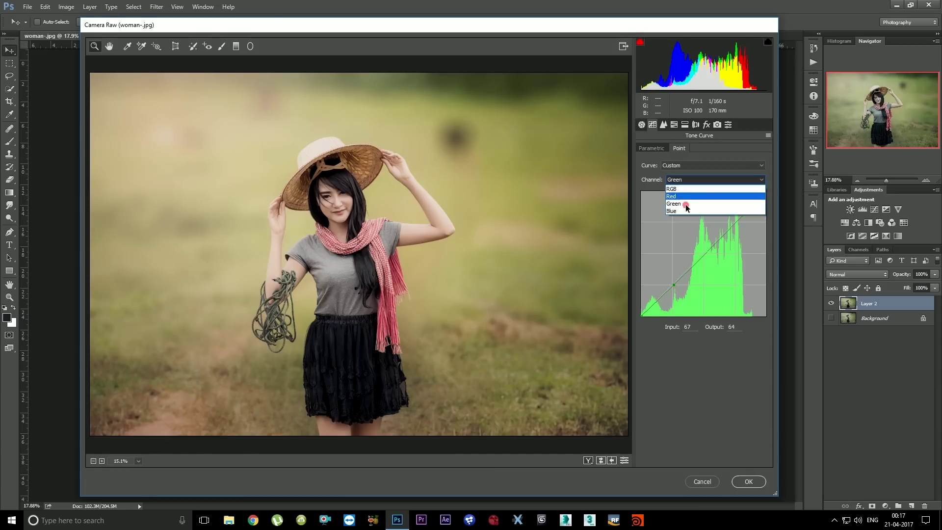
pyautogui.click(686, 216)
pyautogui.moveTo(711, 260); pyautogui.dragTo(710, 259)
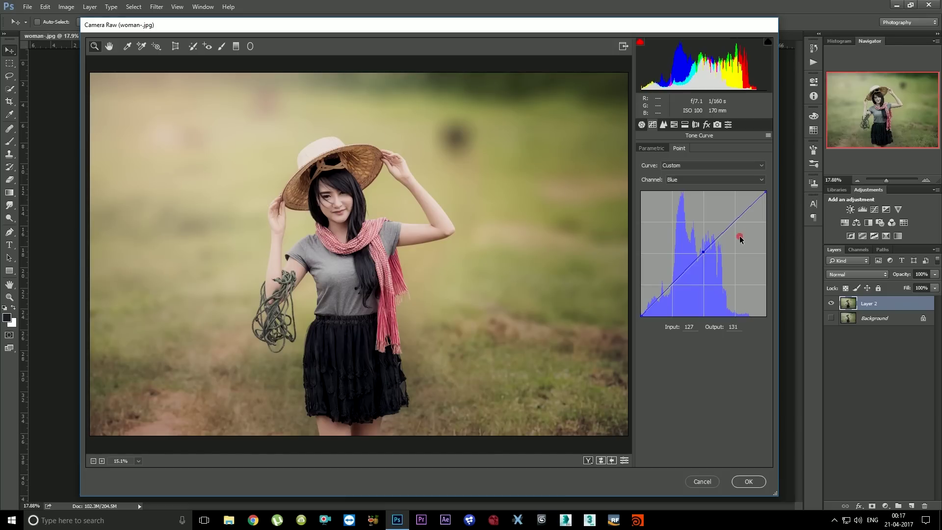
# Raise luminance noise reduction to 32 and add luminance contrast and colour noise reduction.
pyautogui.click(663, 125)
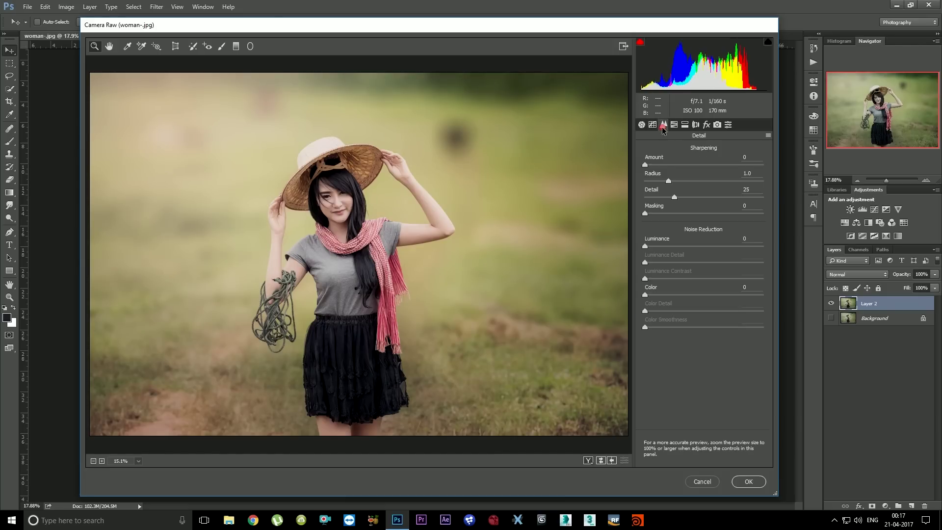
pyautogui.moveTo(647, 248)
pyautogui.mouseDown()
pyautogui.moveTo(684, 248)
pyautogui.moveTo(699, 262)
pyautogui.mouseUp()
pyautogui.moveTo(645, 278)
pyautogui.mouseDown()
pyautogui.moveTo(684, 278)
pyautogui.moveTo(686, 310)
pyautogui.moveTo(716, 327)
pyautogui.mouseUp()
# In HSL Hue, set Yellows -39, Greens -79 and Oranges +11.
pyautogui.click(685, 125)
pyautogui.click(648, 166)
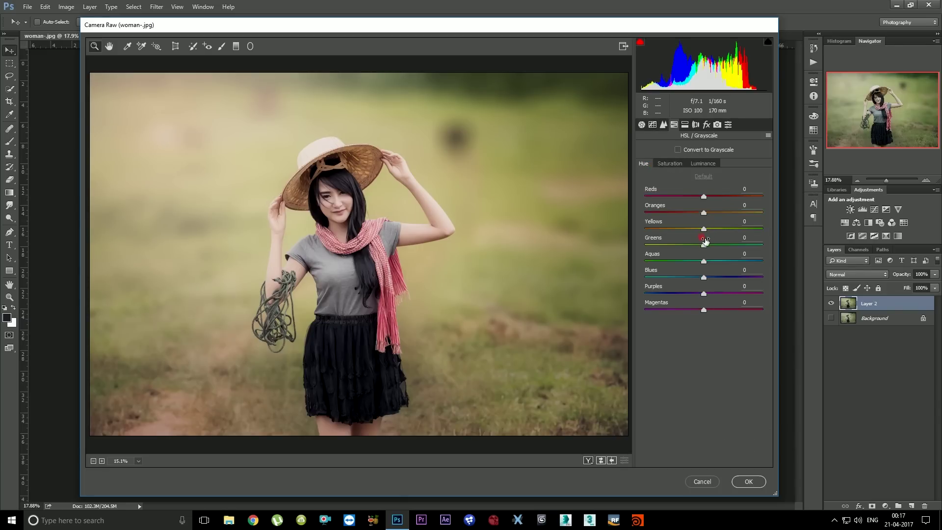
pyautogui.moveTo(704, 230); pyautogui.dragTo(746, 232)
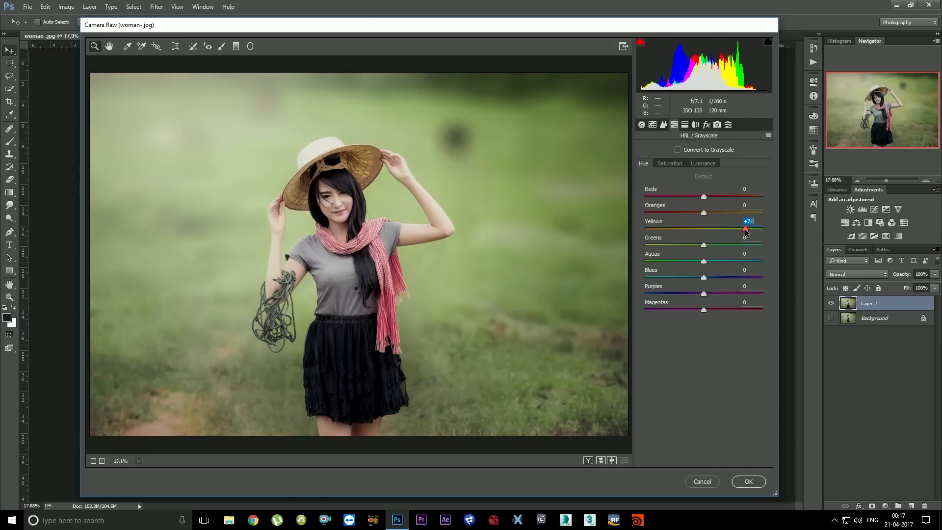
pyautogui.moveTo(746, 232); pyautogui.dragTo(681, 232)
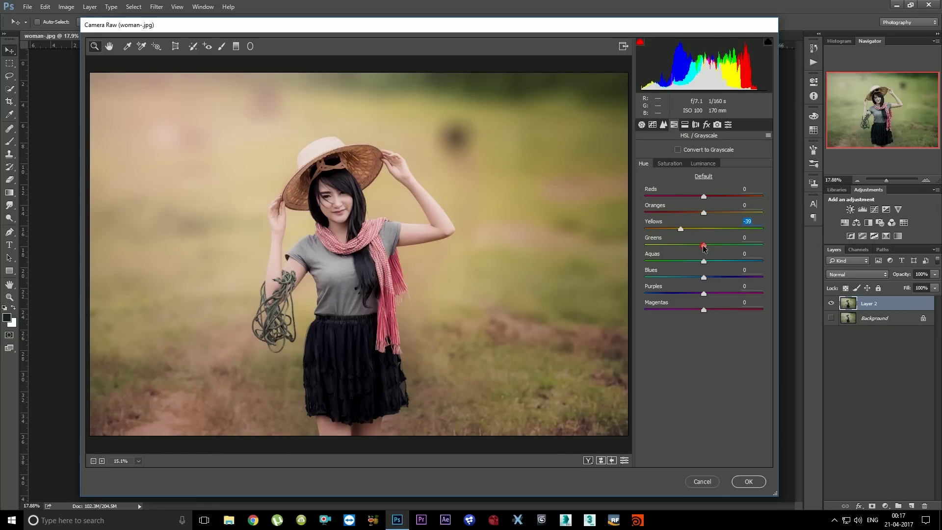
pyautogui.moveTo(703, 245)
pyautogui.mouseDown()
pyautogui.moveTo(634, 247)
pyautogui.moveTo(657, 246)
pyautogui.mouseUp()
pyautogui.moveTo(704, 214); pyautogui.dragTo(710, 215)
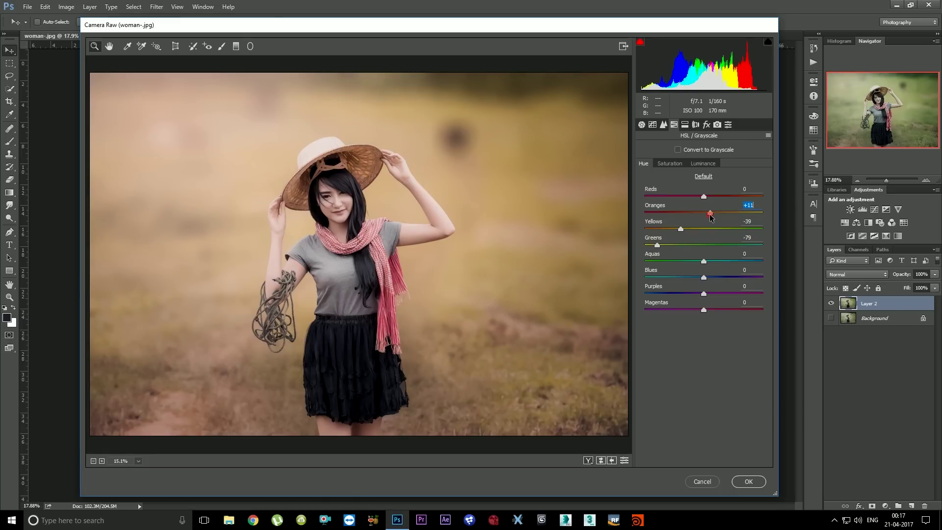
# Lower Oranges saturation to -21 and boost Reds saturation.
pyautogui.click(669, 163)
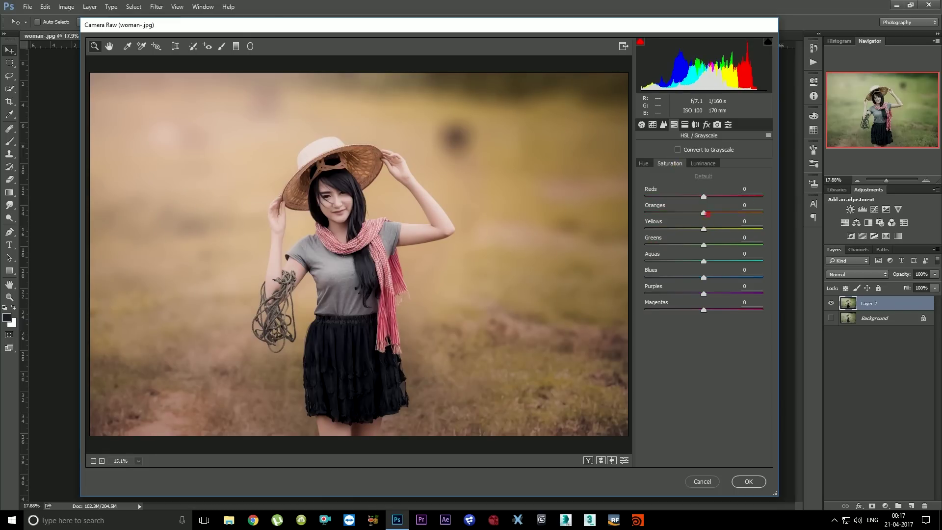
pyautogui.moveTo(704, 213)
pyautogui.mouseDown()
pyautogui.moveTo(691, 213)
pyautogui.moveTo(729, 230)
pyautogui.moveTo(712, 230)
pyautogui.moveTo(705, 245)
pyautogui.mouseUp()
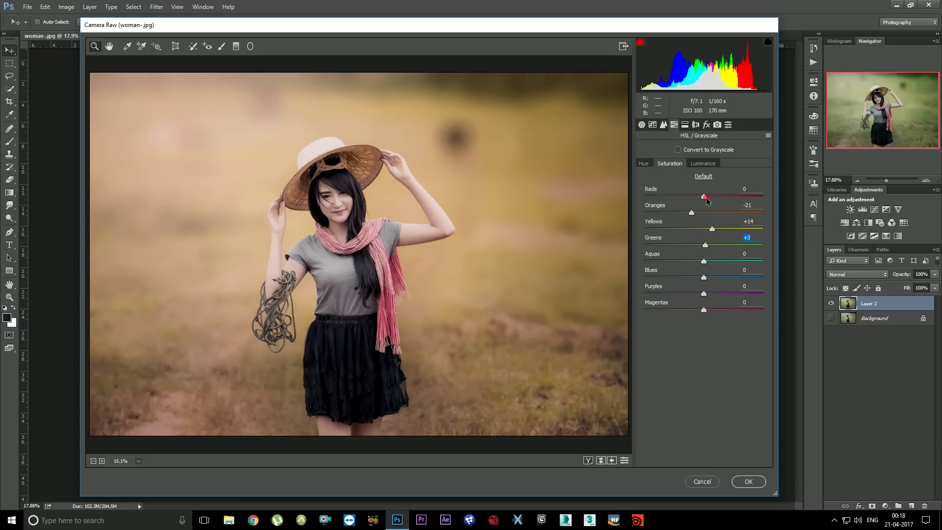
pyautogui.moveTo(703, 196); pyautogui.dragTo(733, 197)
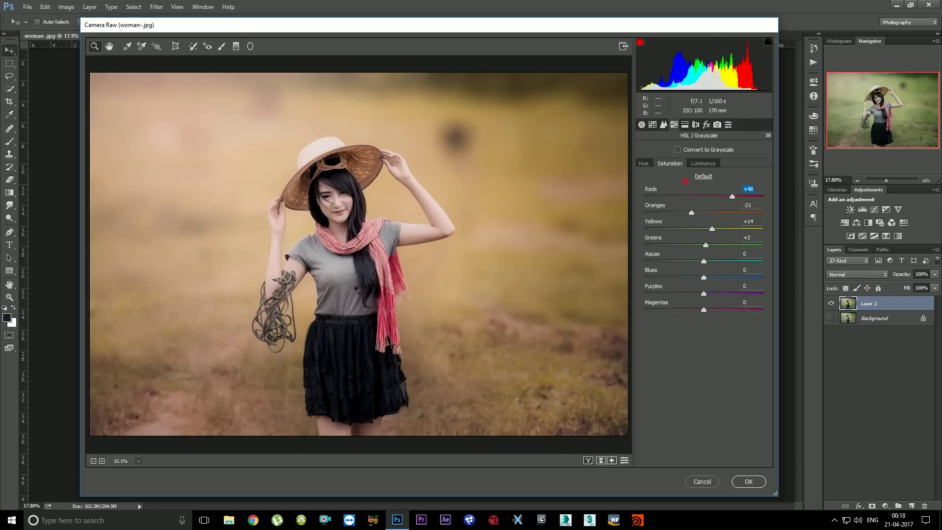
pyautogui.click(685, 125)
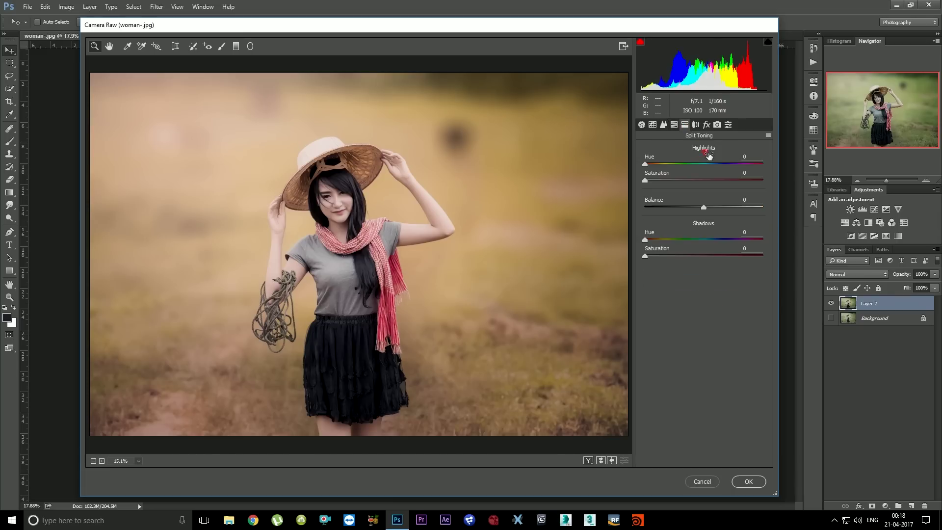
# Split-tone with a warm saturated highlight hue and a blue saturated shadow hue.
pyautogui.click(660, 164)
pyautogui.moveTo(645, 181); pyautogui.dragTo(661, 180)
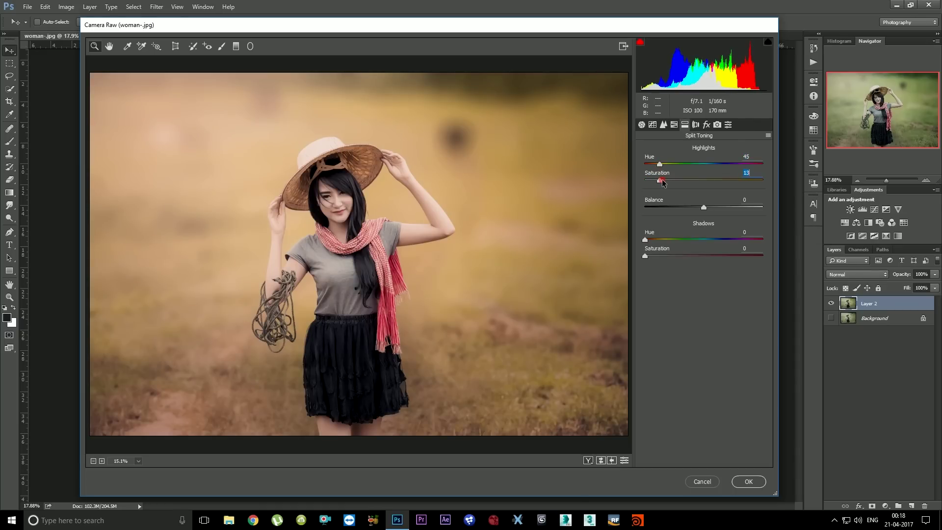
pyautogui.click(716, 239)
pyautogui.moveTo(645, 256); pyautogui.dragTo(662, 258)
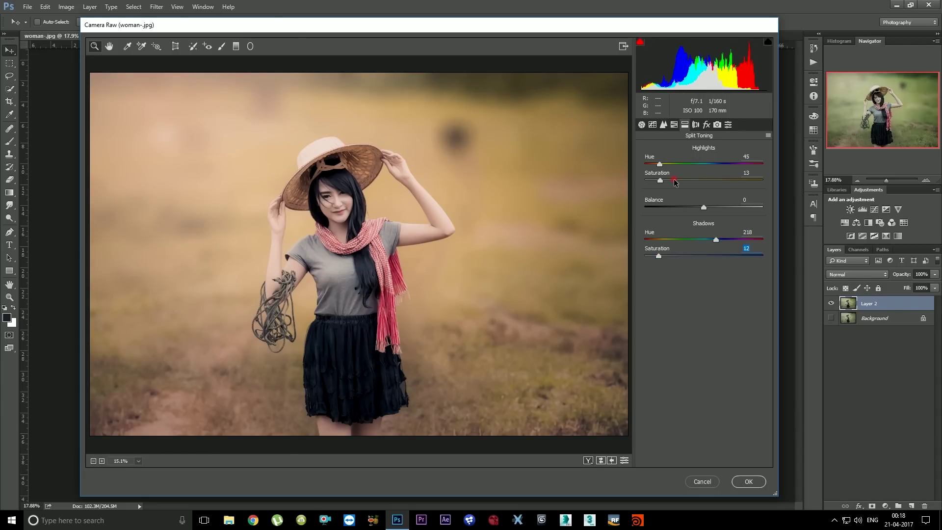
# Set Dehaze to +11 and vignette Amount to -19, then apply the Camera Raw filter.
pyautogui.click(705, 125)
pyautogui.click(706, 126)
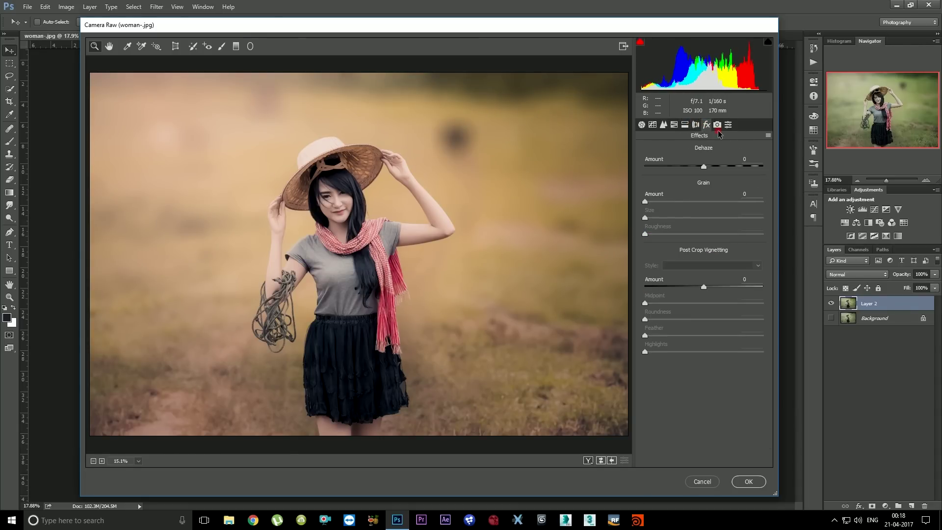
pyautogui.moveTo(704, 167); pyautogui.dragTo(711, 167)
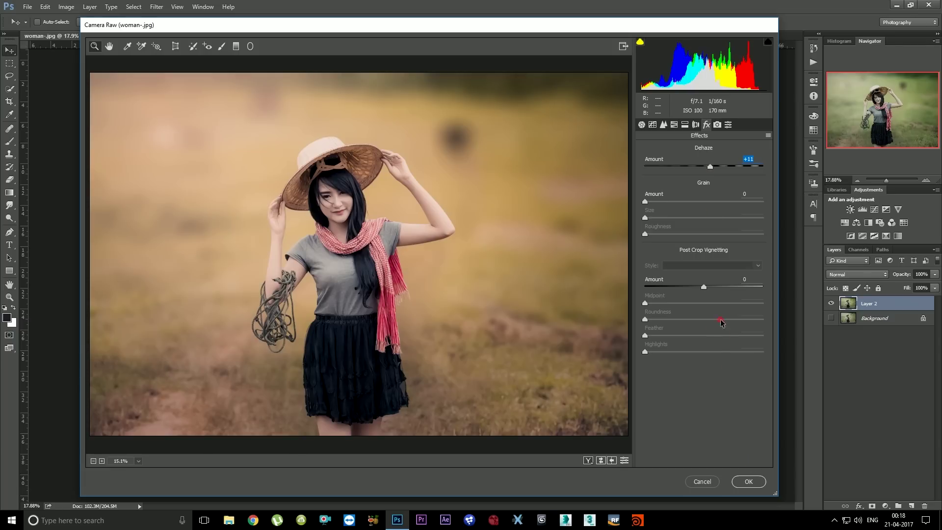
pyautogui.moveTo(704, 288); pyautogui.dragTo(692, 287)
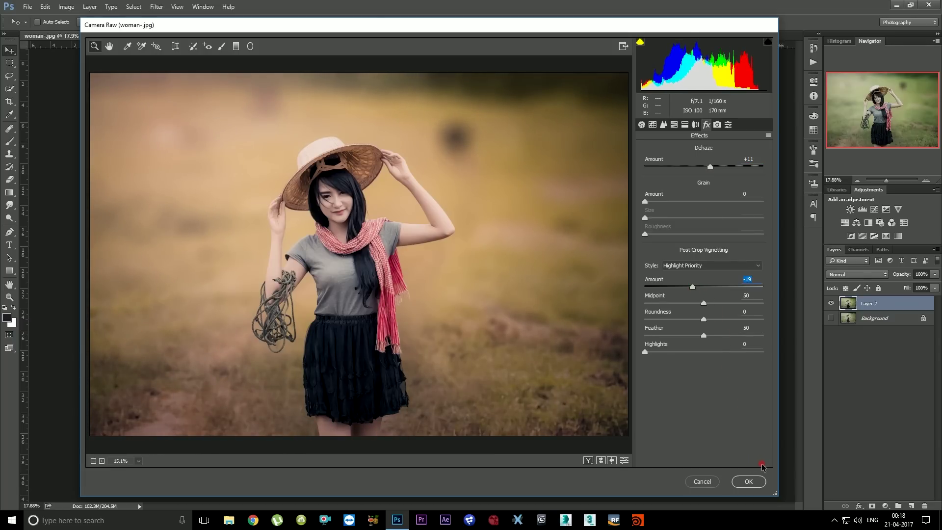
pyautogui.click(757, 482)
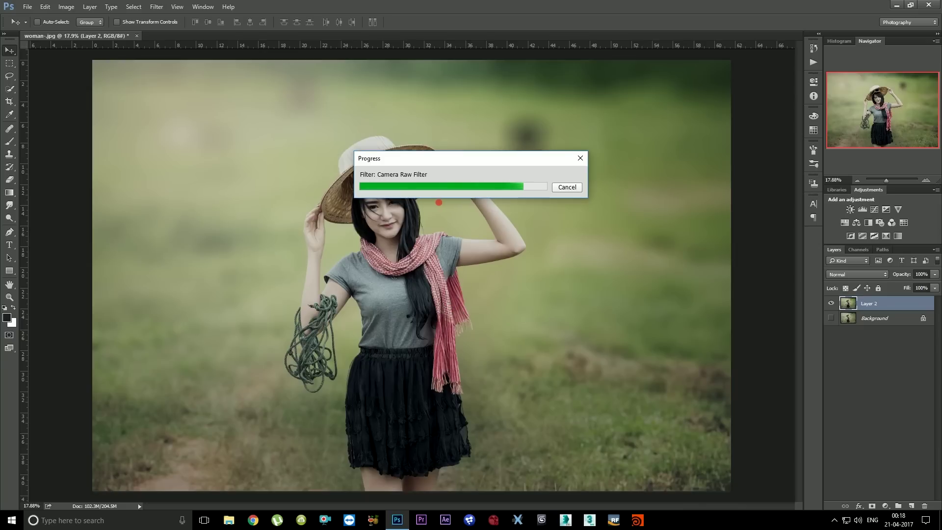
pyautogui.scroll(2, 323, 353)
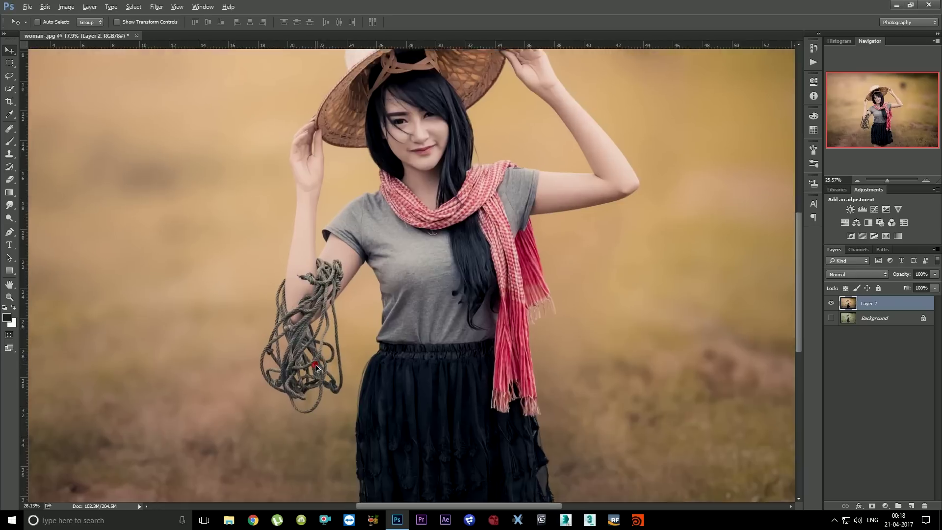
pyautogui.scroll(2, 328, 365)
pyautogui.scroll(2, 334, 371)
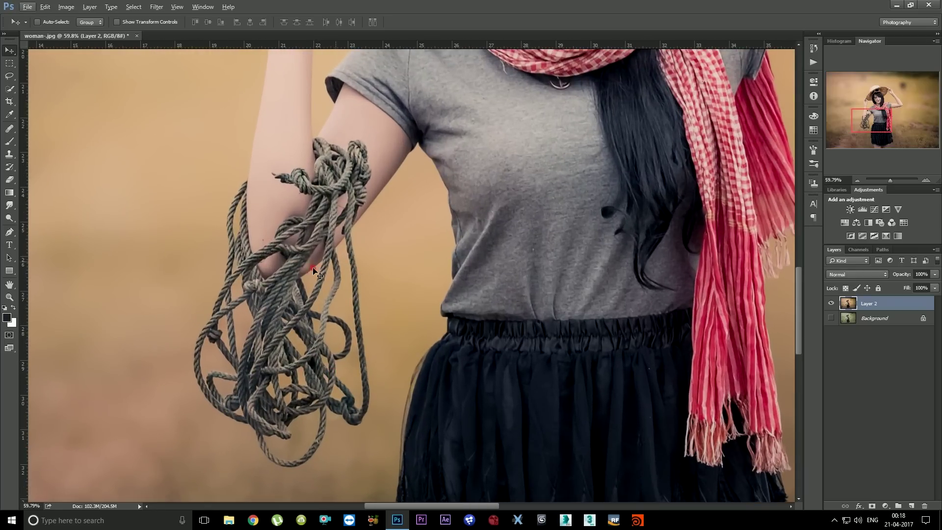
pyautogui.scroll(2, 363, 230)
pyautogui.scroll(2, 371, 177)
pyautogui.scroll(2, 421, 198)
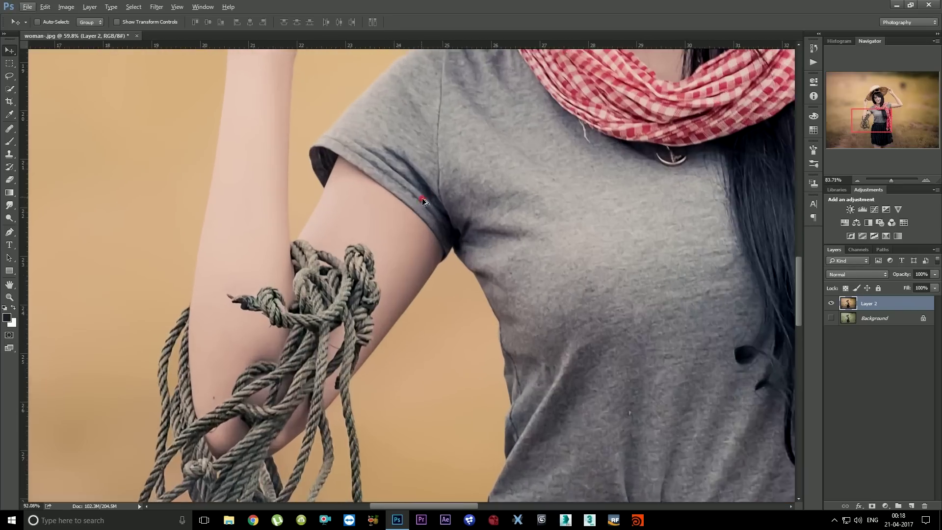
pyautogui.scroll(2, 431, 235)
pyautogui.scroll(-2, 429, 240)
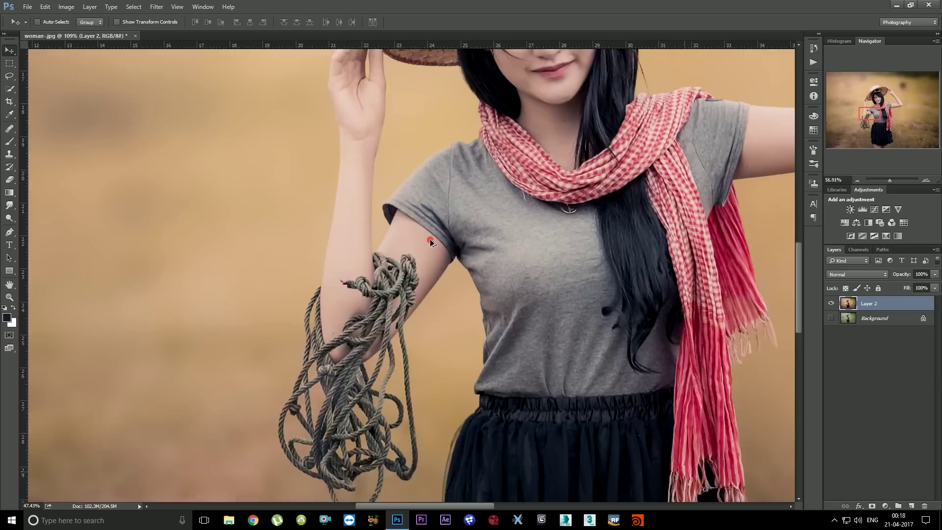
pyautogui.scroll(-2, 444, 211)
pyautogui.scroll(1, 457, 182)
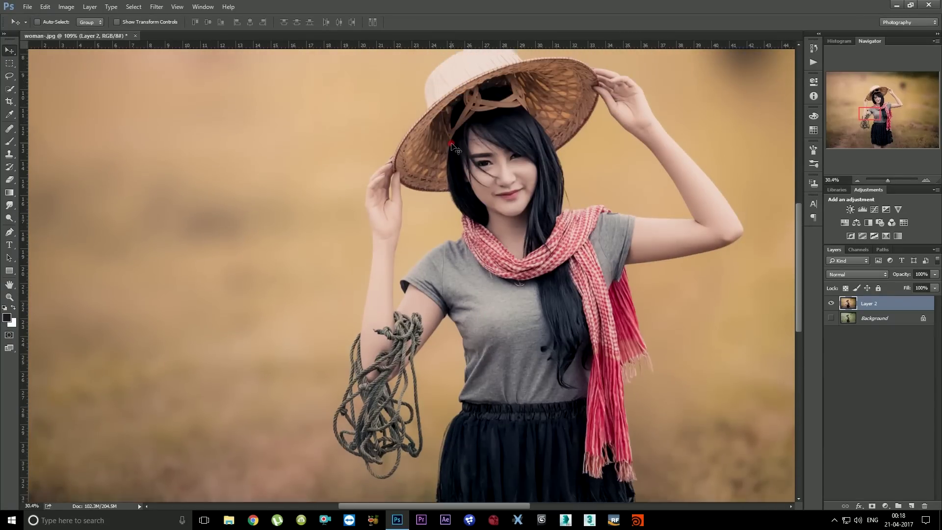
pyautogui.scroll(1, 490, 220)
pyautogui.scroll(1, 588, 260)
pyautogui.scroll(1, 565, 297)
pyautogui.scroll(-1, 565, 297)
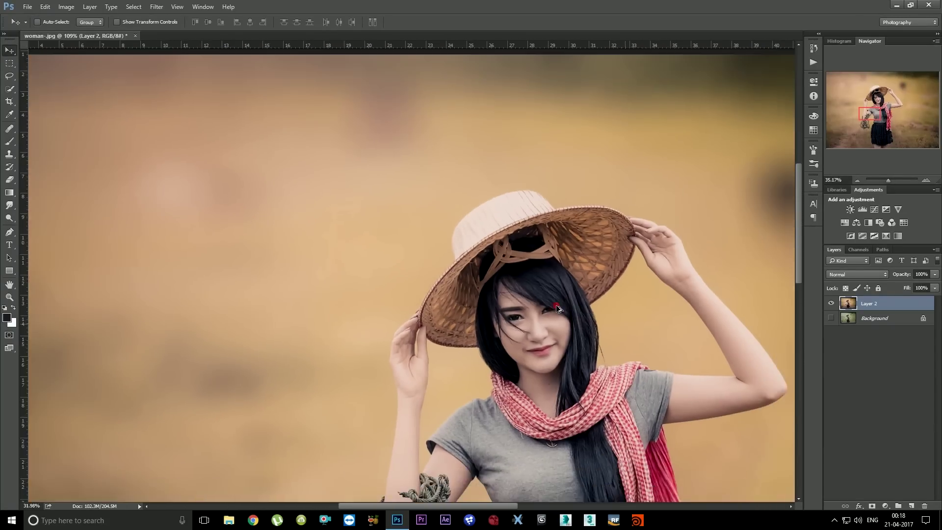
pyautogui.scroll(-2, 555, 304)
pyautogui.hotkey('ctrl', '+')
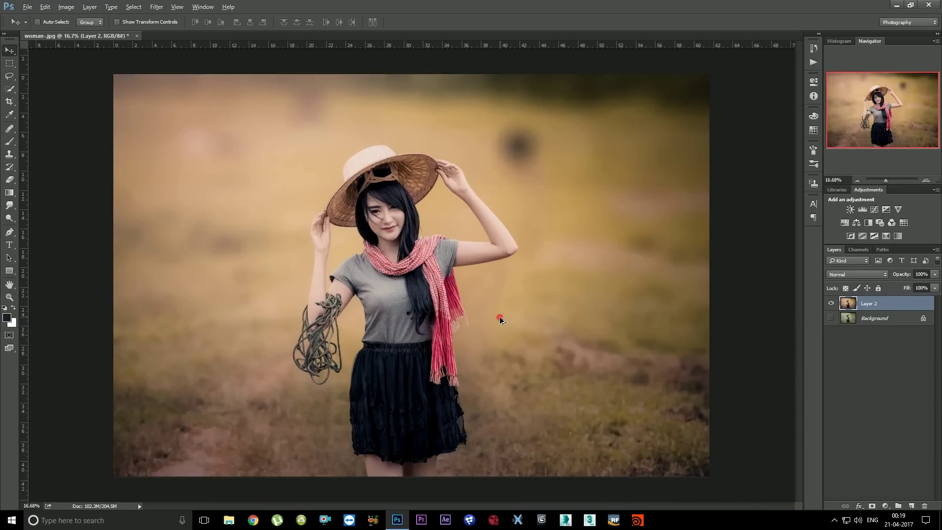
pyautogui.click(880, 352)
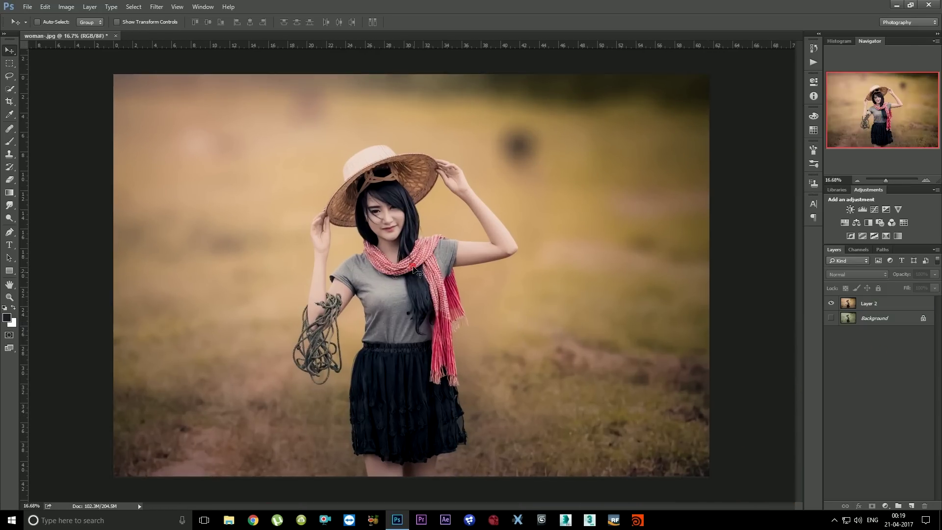
pyautogui.click(895, 308)
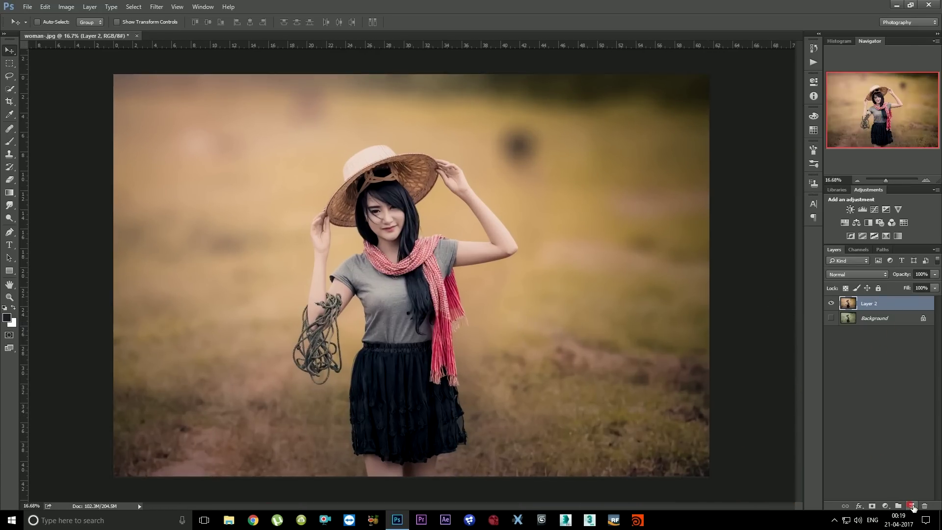
# Add a Gradient Map adjustment layer using the Violet, Orange preset.
pyautogui.click(885, 506)
pyautogui.click(882, 486)
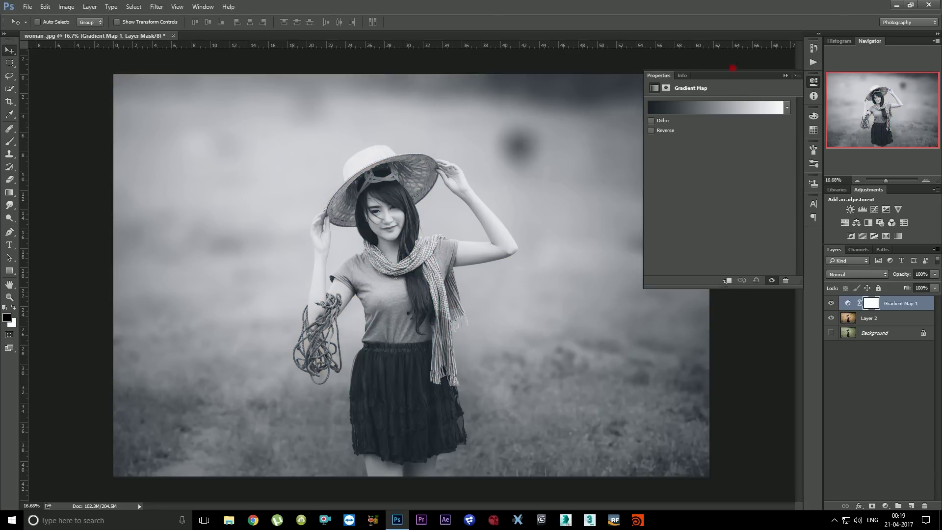
pyautogui.click(730, 109)
pyautogui.click(706, 173)
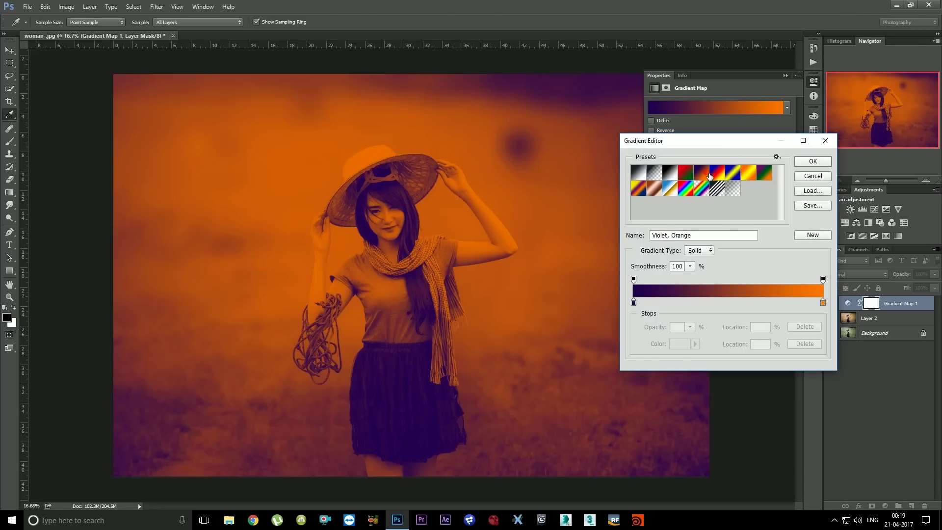
pyautogui.click(812, 162)
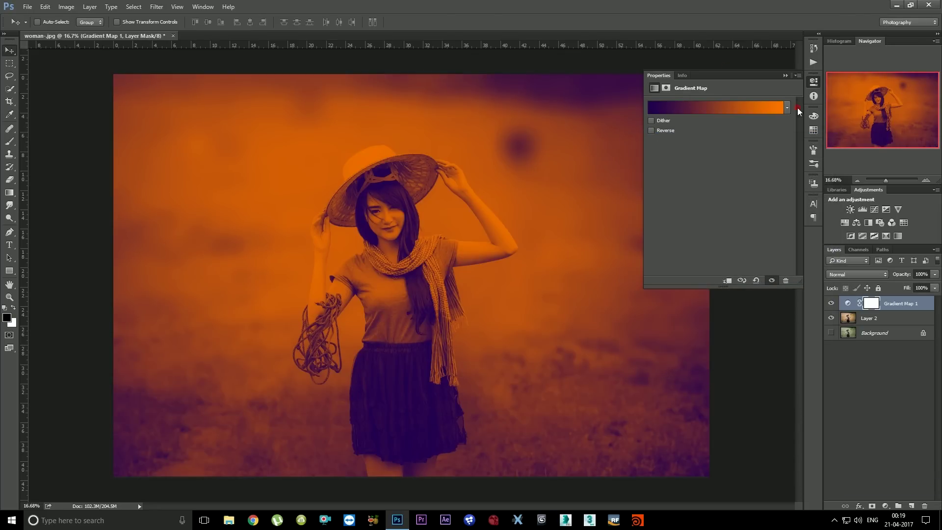
# Set Gradient Map 1's blend mode to Hue at 44% opacity.
pyautogui.click(785, 76)
pyautogui.click(855, 274)
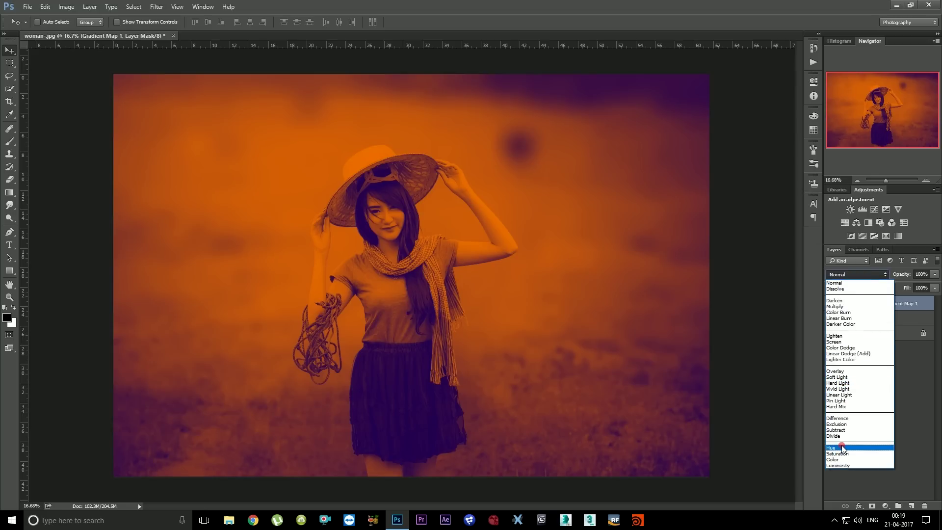
pyautogui.click(839, 447)
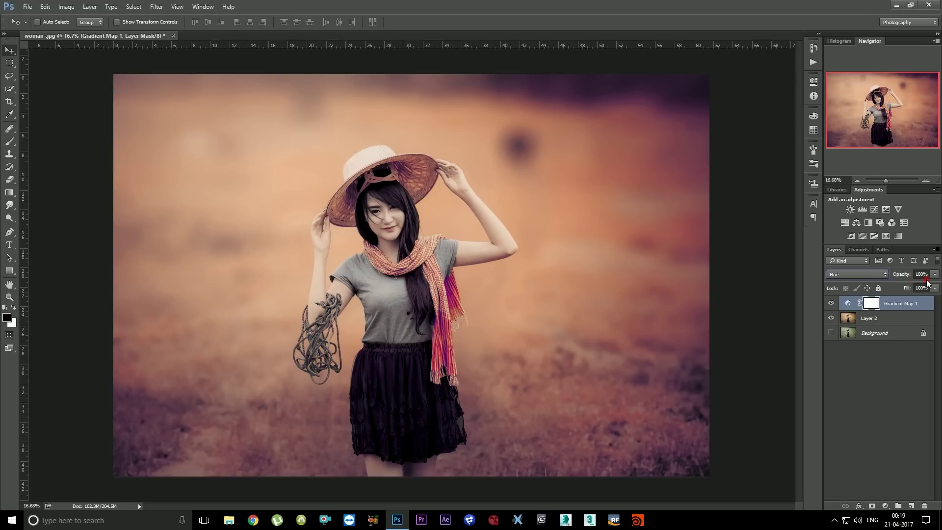
pyautogui.moveTo(935, 280); pyautogui.dragTo(905, 288)
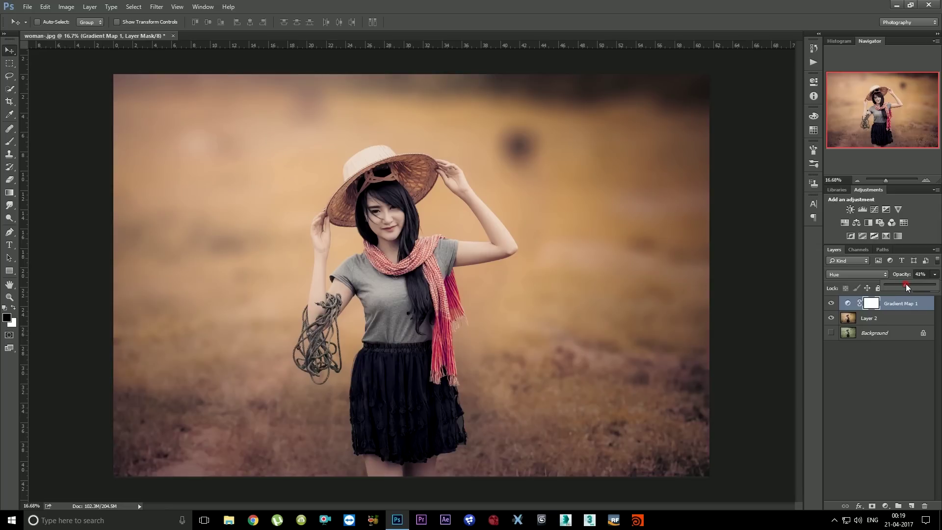
pyautogui.click(902, 372)
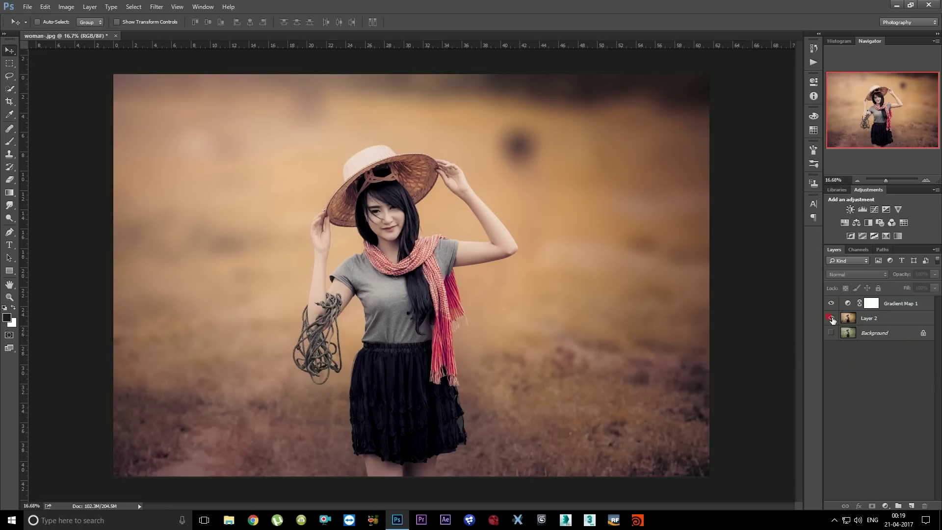
pyautogui.click(904, 312)
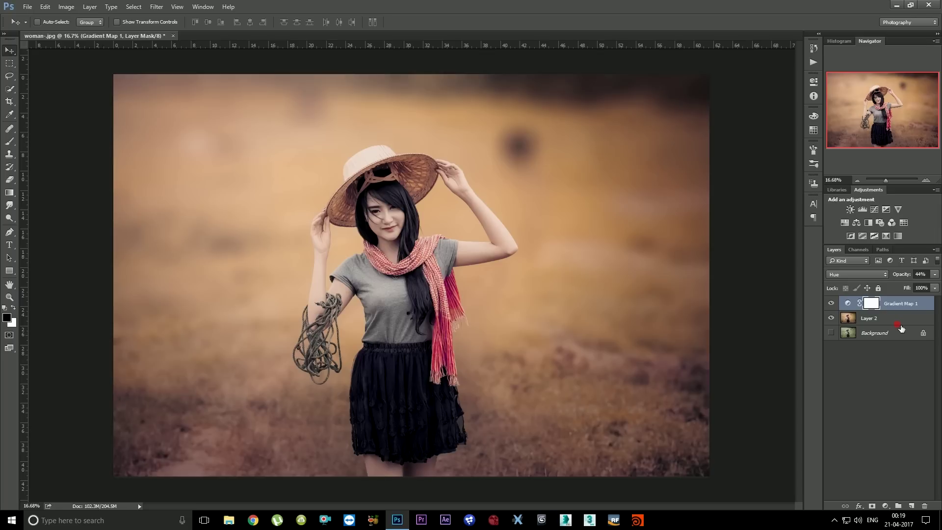
pyautogui.click(888, 319)
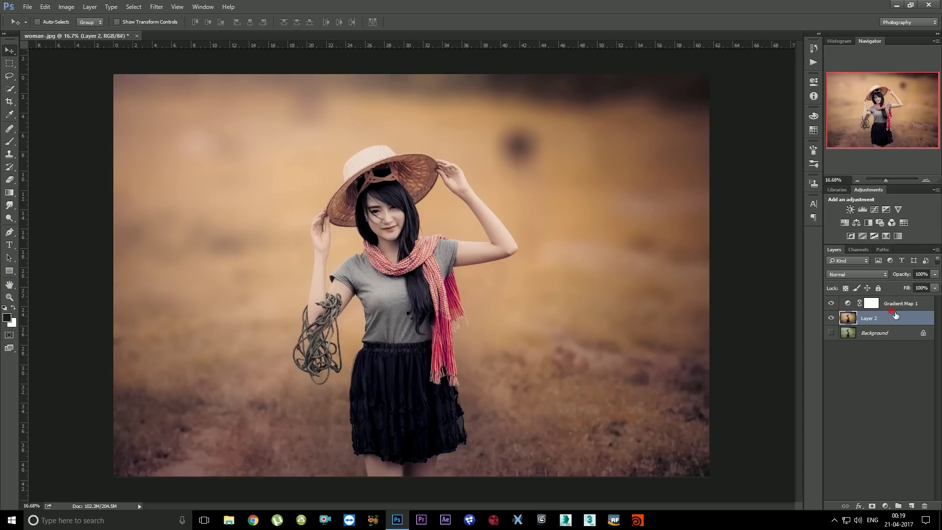
pyautogui.click(897, 305)
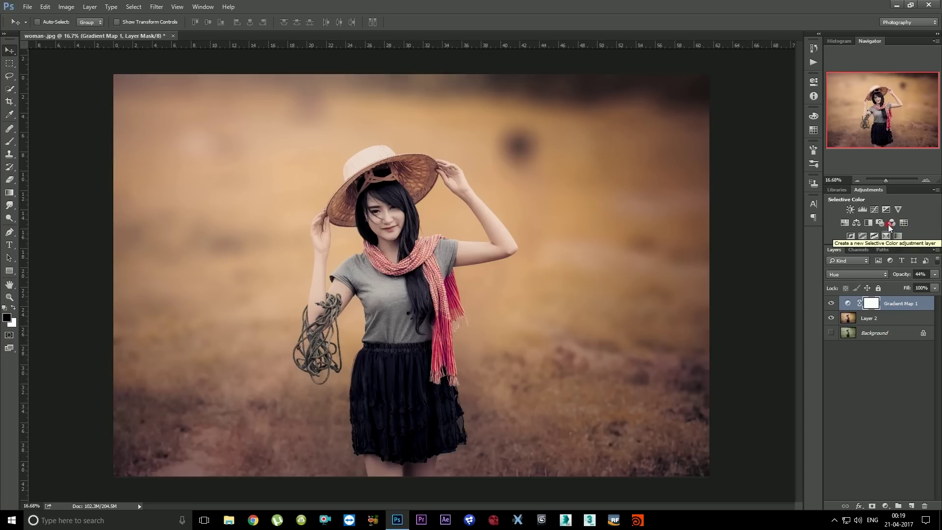
# Add a Curves layer with a darkened shadow point and the black point lifted to output 24.
pyautogui.click(874, 210)
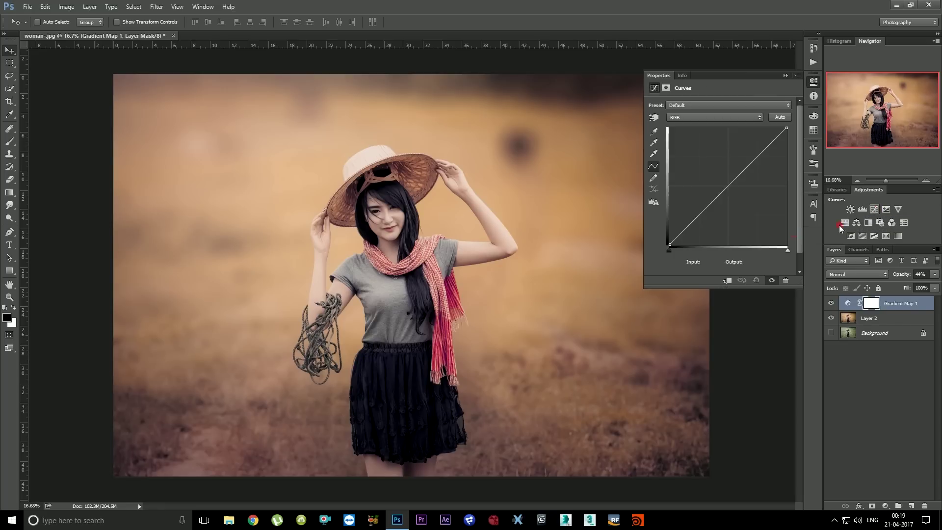
pyautogui.click(687, 225)
pyautogui.click(687, 228)
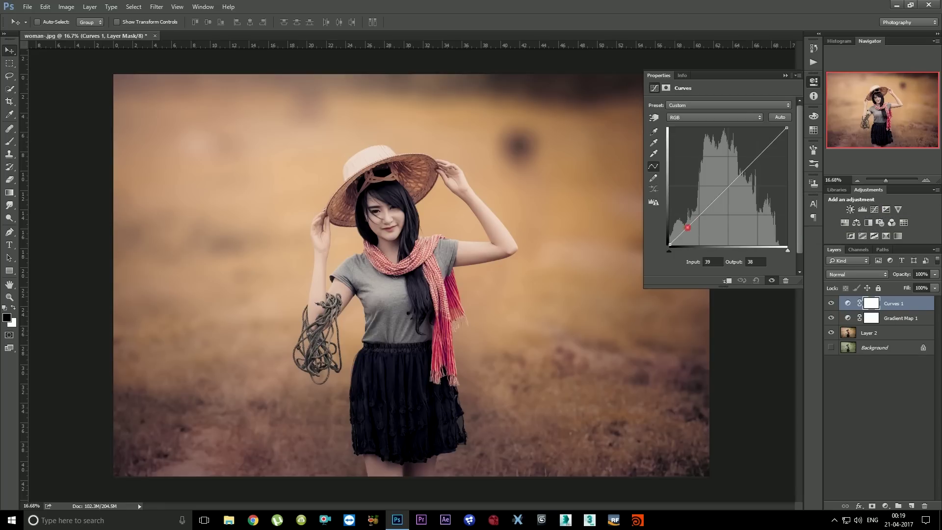
pyautogui.moveTo(671, 247); pyautogui.dragTo(671, 238)
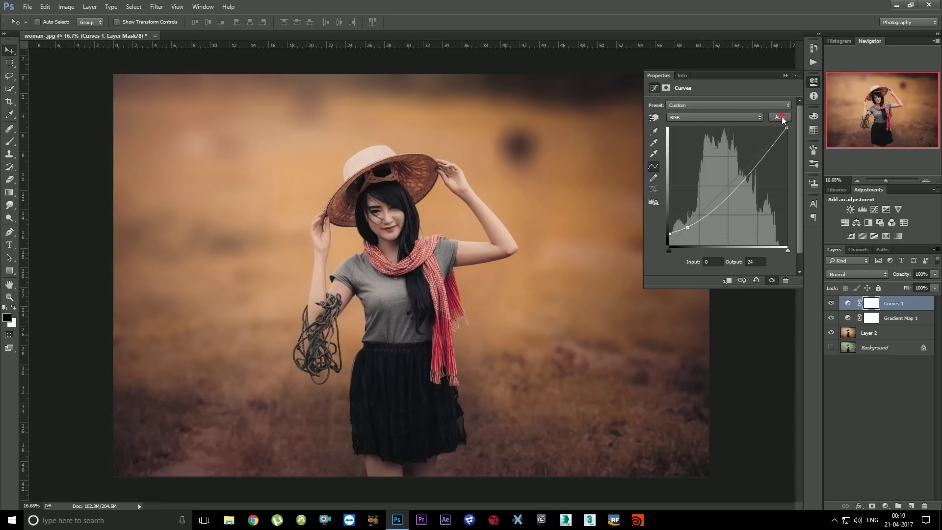
pyautogui.click(785, 75)
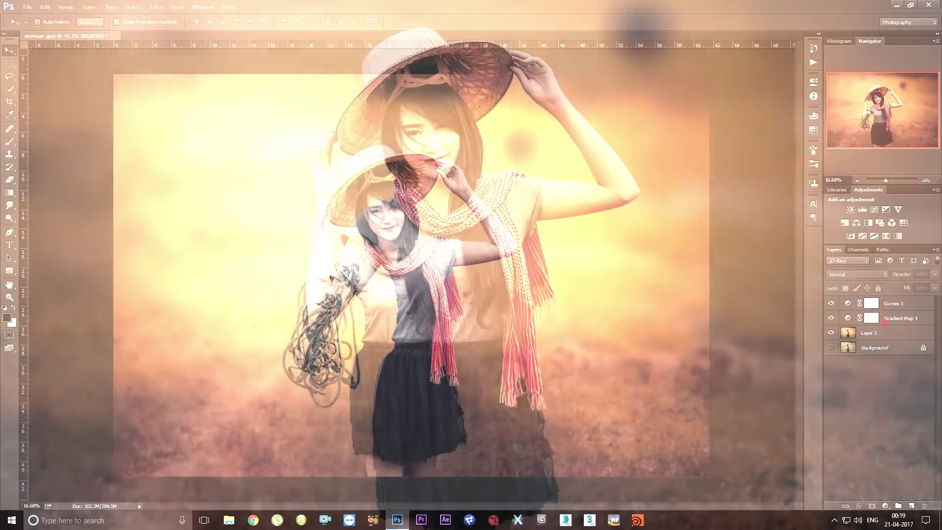